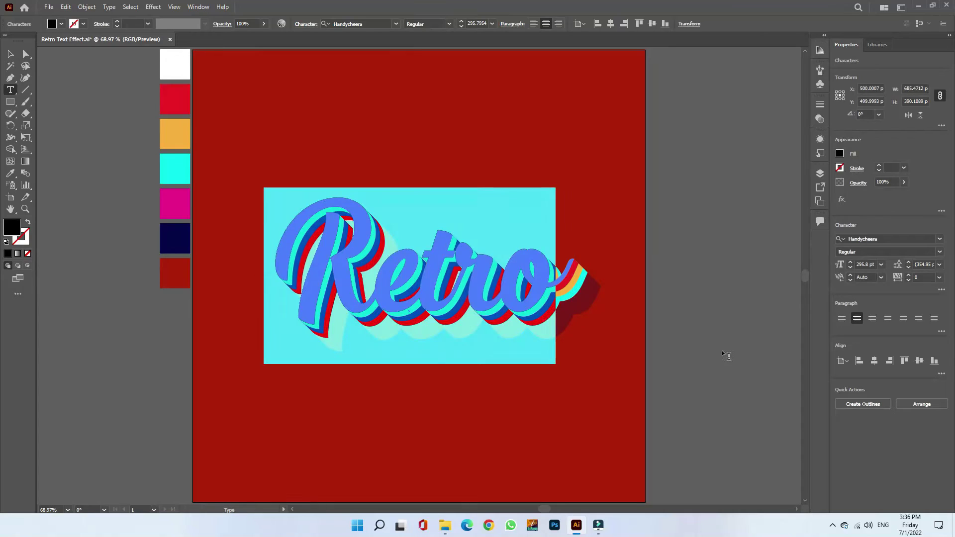
Step: Remove all of the finished Retro artwork so only an empty white artboard remains
{"action": "type", "text": "intage"}
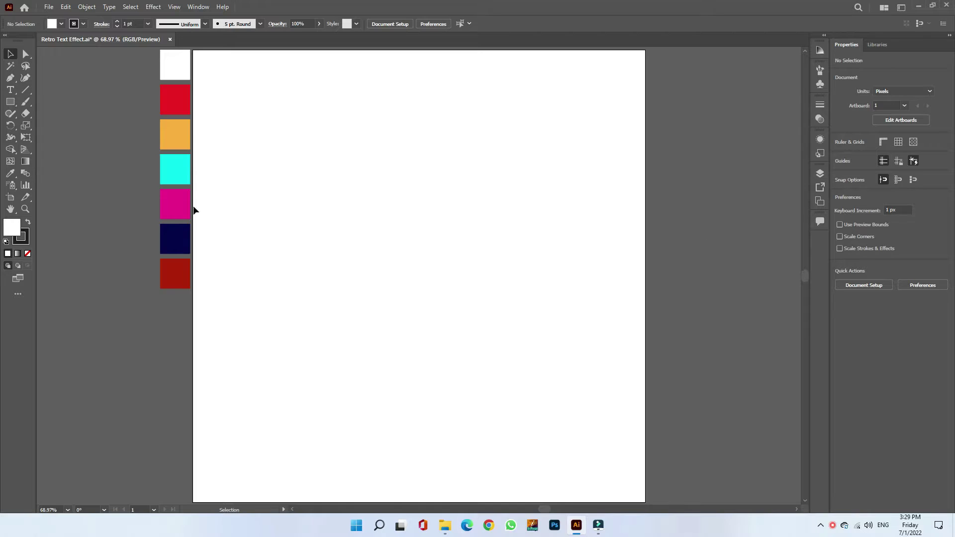
Step: Draw a 1000 × 1000 px square with the Rectangle tool
{"action": "left_click", "coordinate": [10, 101]}
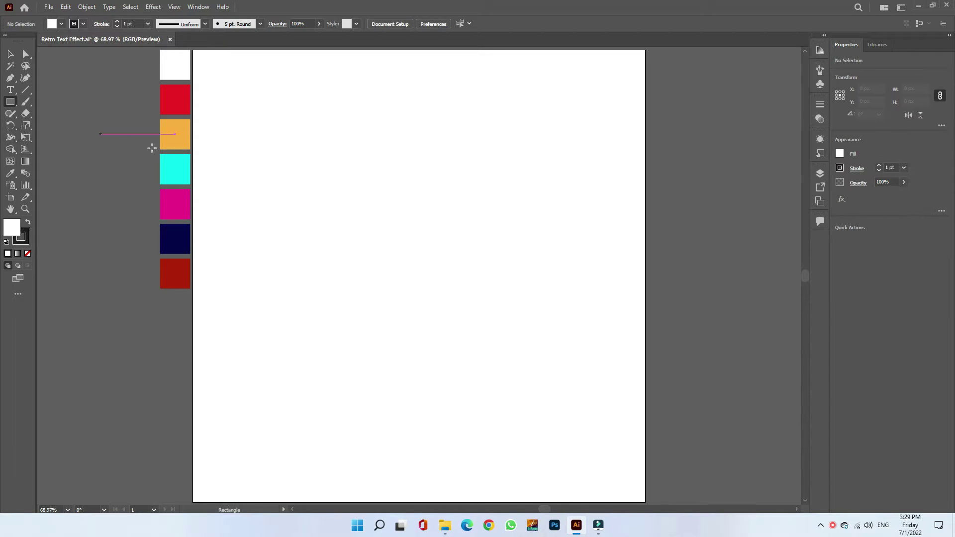
{"action": "left_click", "coordinate": [258, 190]}
{"action": "type", "text": "1000"}
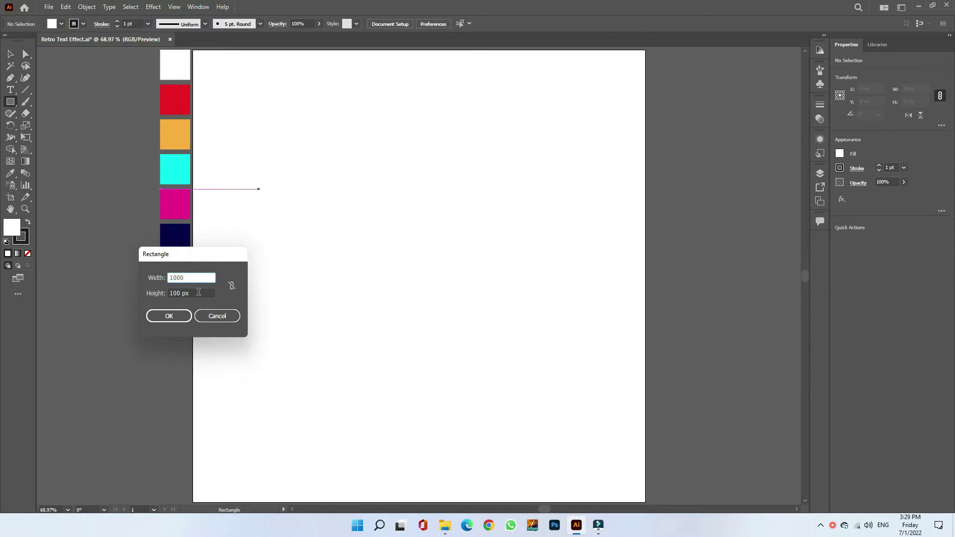
{"action": "key", "text": "Tab"}
{"action": "type", "text": "10"}
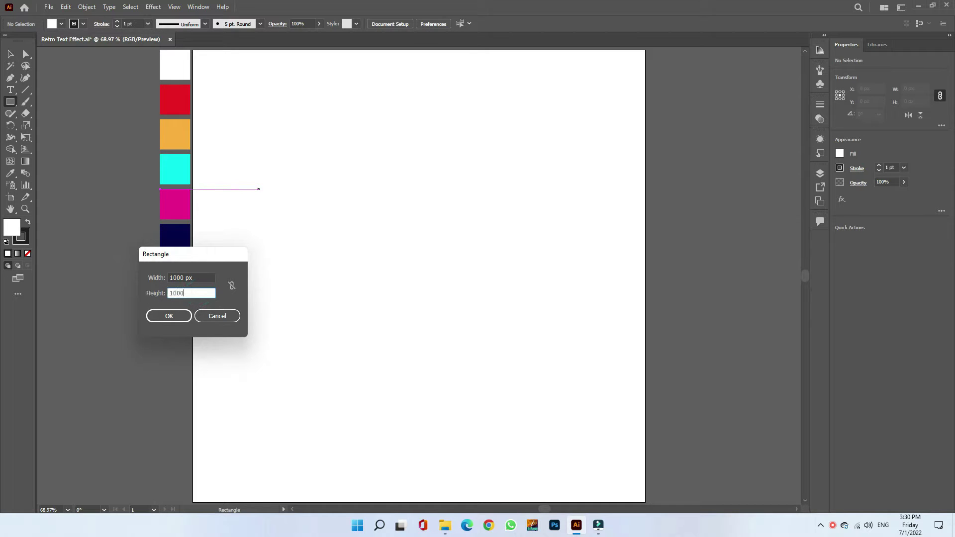
{"action": "left_click", "coordinate": [169, 316]}
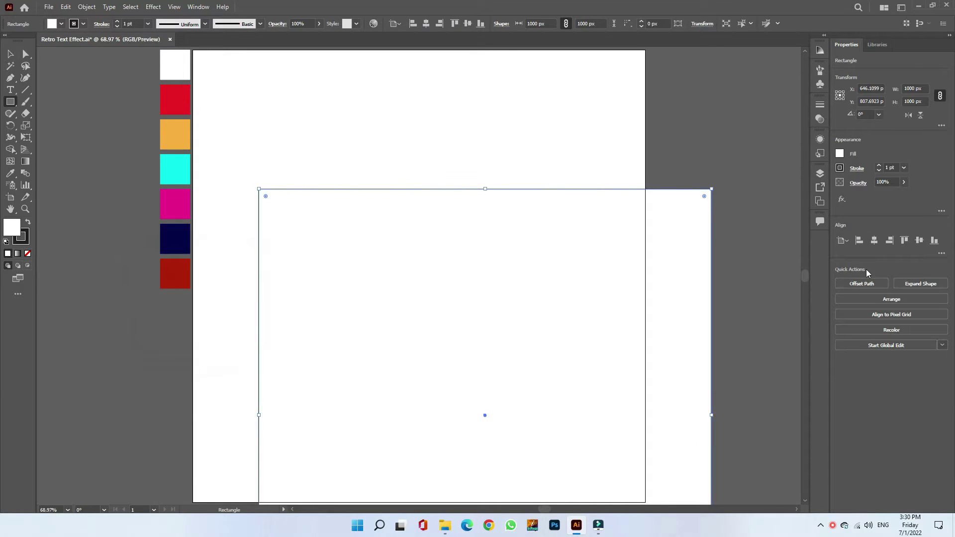
Step: Centre the square on the artboard, fill it dark red, and lock it
{"action": "left_click", "coordinate": [875, 241]}
{"action": "left_click", "coordinate": [919, 241]}
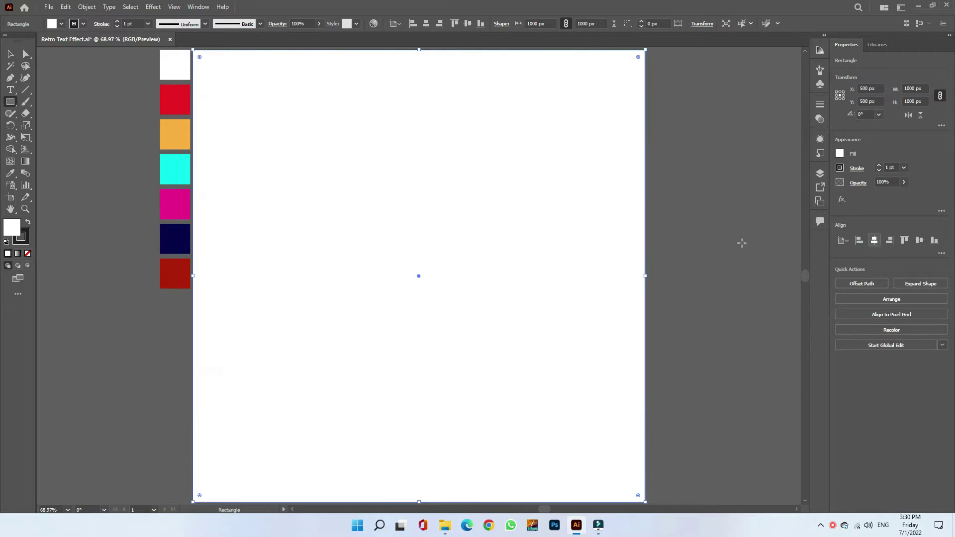
{"action": "left_click", "coordinate": [10, 173]}
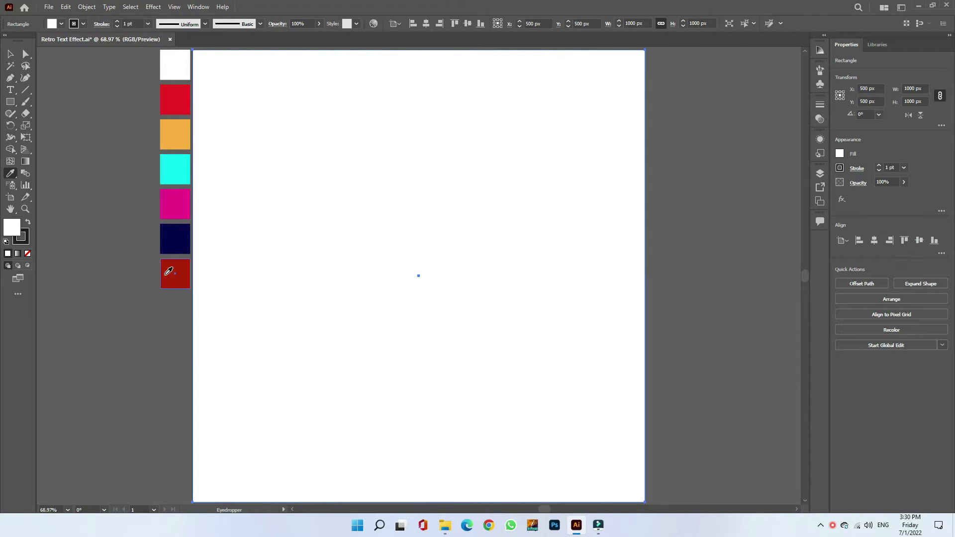
{"action": "left_click", "coordinate": [167, 272]}
{"action": "left_click", "coordinate": [10, 53]}
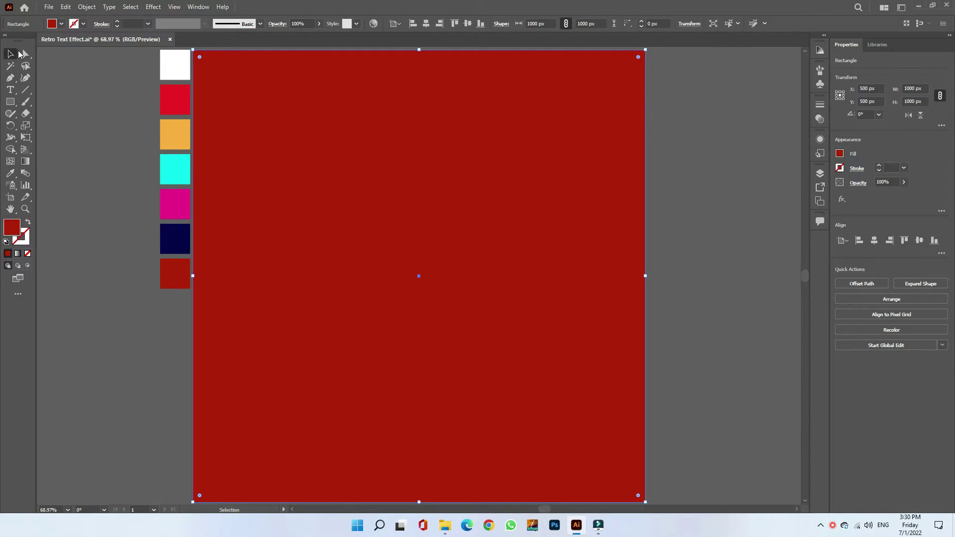
{"action": "left_click", "coordinate": [87, 7]}
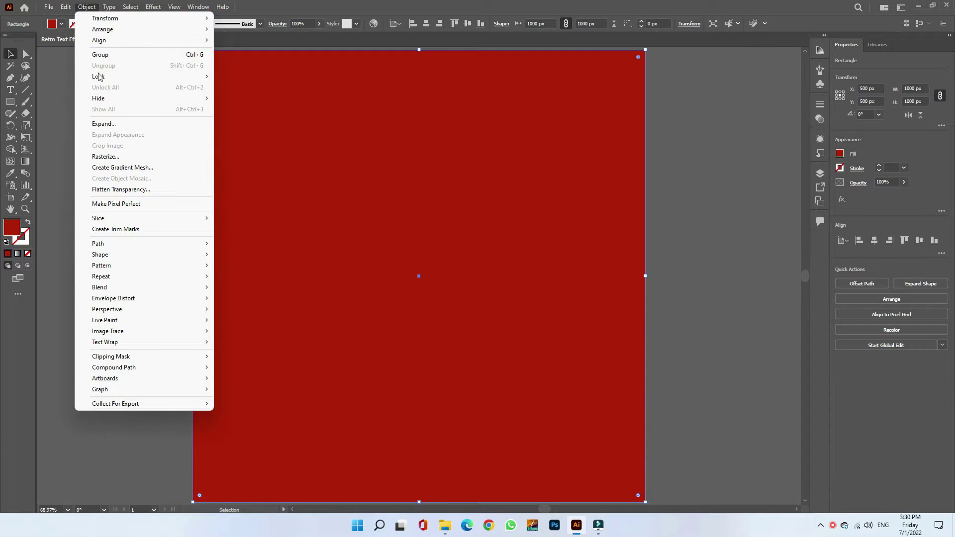
{"action": "mouse_move", "coordinate": [97, 76]}
{"action": "left_click", "coordinate": [268, 80]}
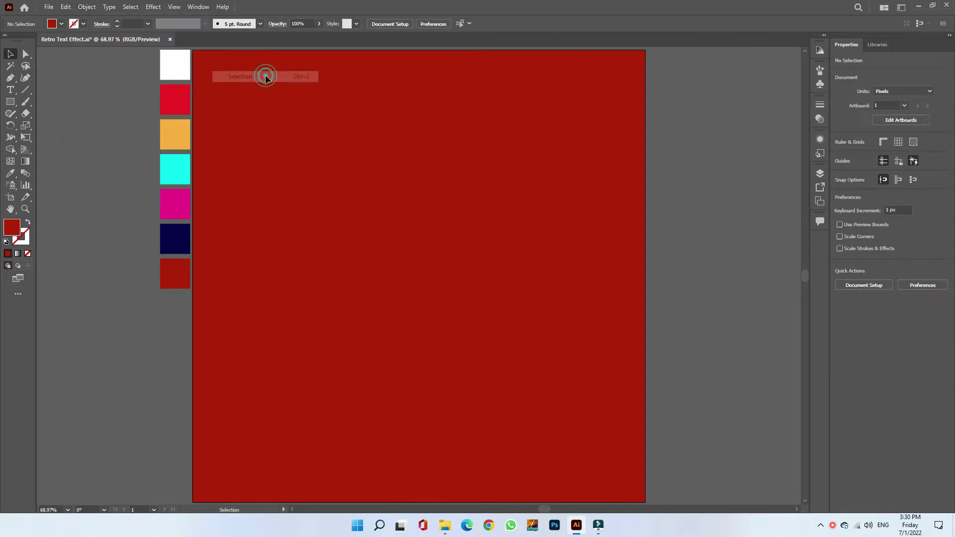
Step: Add the text 'Vintage' at 80 pt on the artboard
{"action": "key", "text": "t"}
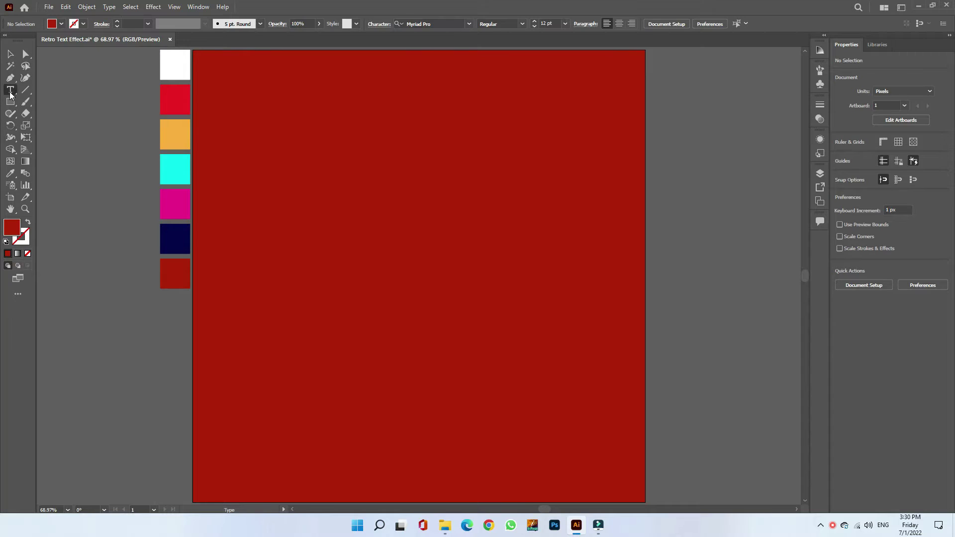
{"action": "left_click", "coordinate": [345, 208]}
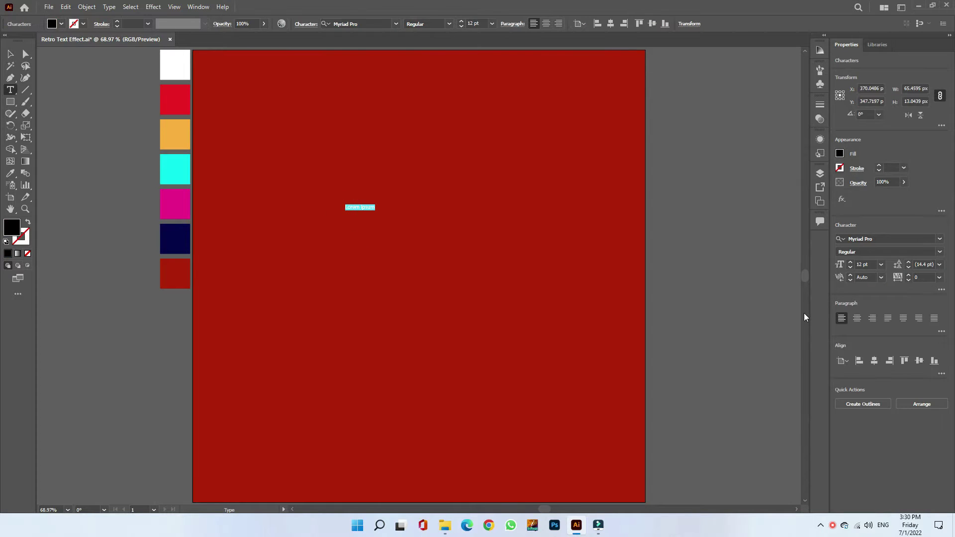
{"action": "left_click", "coordinate": [866, 265]}
{"action": "type", "text": "80"}
{"action": "key", "text": "Return"}
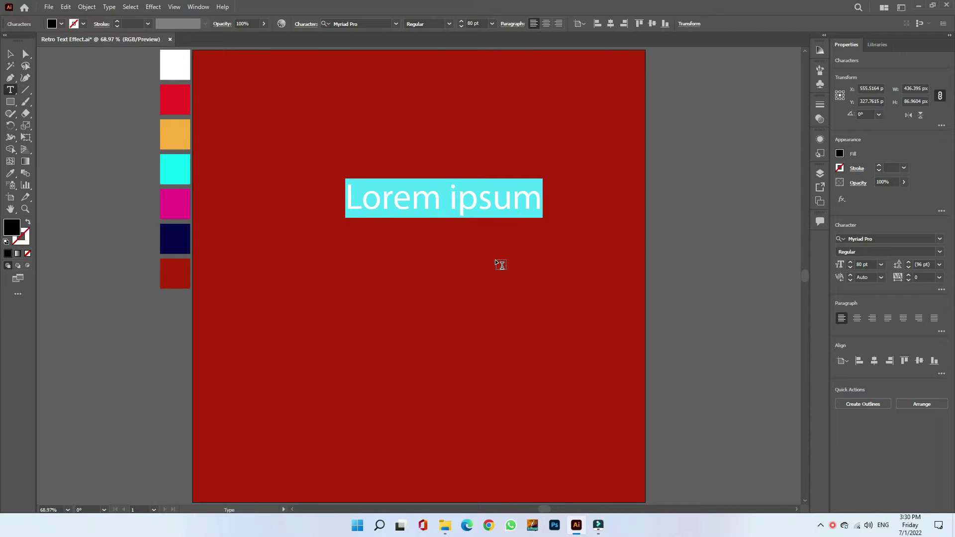
{"action": "type", "text": "Vintage"}
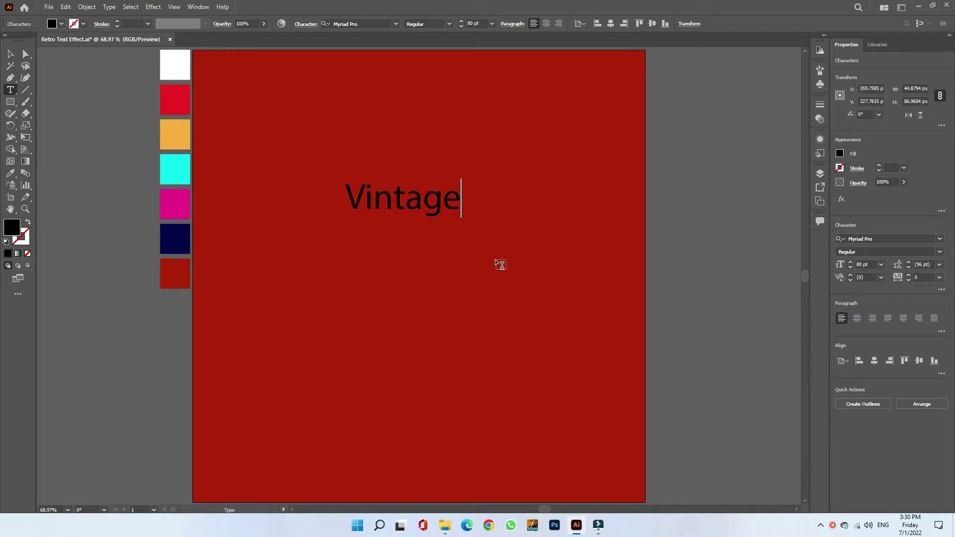
Step: Centre-align Vintage, centre it on the artboard, and scale it up
{"action": "left_click", "coordinate": [10, 53]}
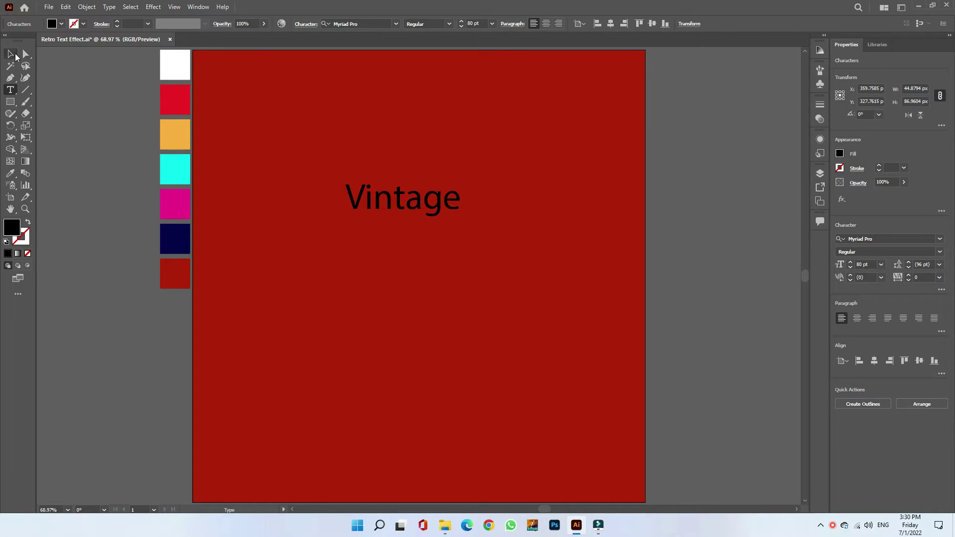
{"action": "left_click", "coordinate": [61, 23]}
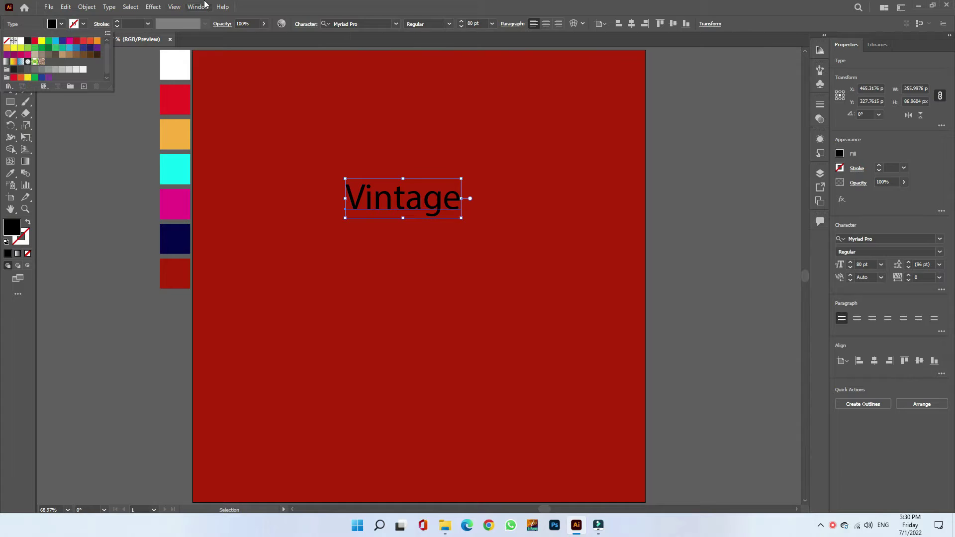
{"action": "left_click", "coordinate": [204, 4]}
{"action": "left_click", "coordinate": [856, 318]}
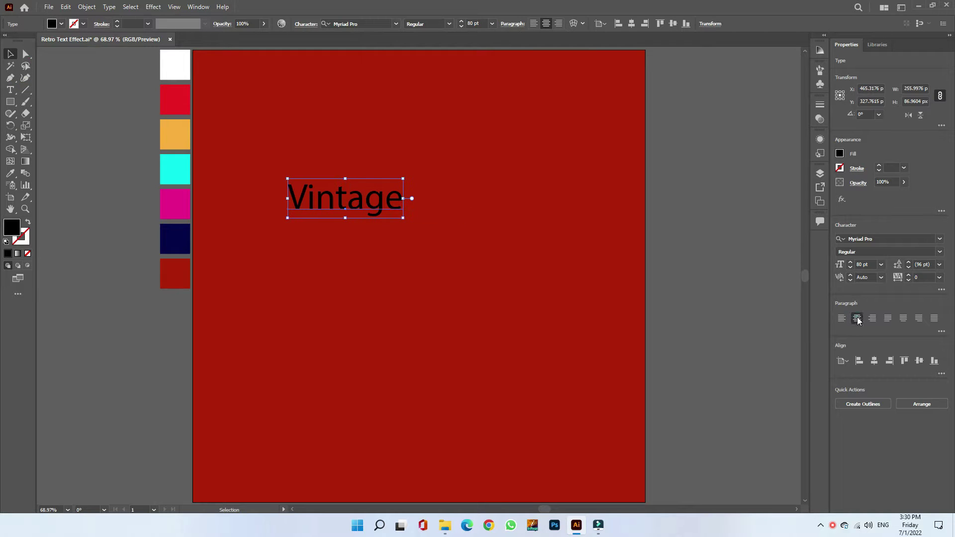
{"action": "left_click", "coordinate": [874, 360]}
{"action": "left_click", "coordinate": [919, 361]}
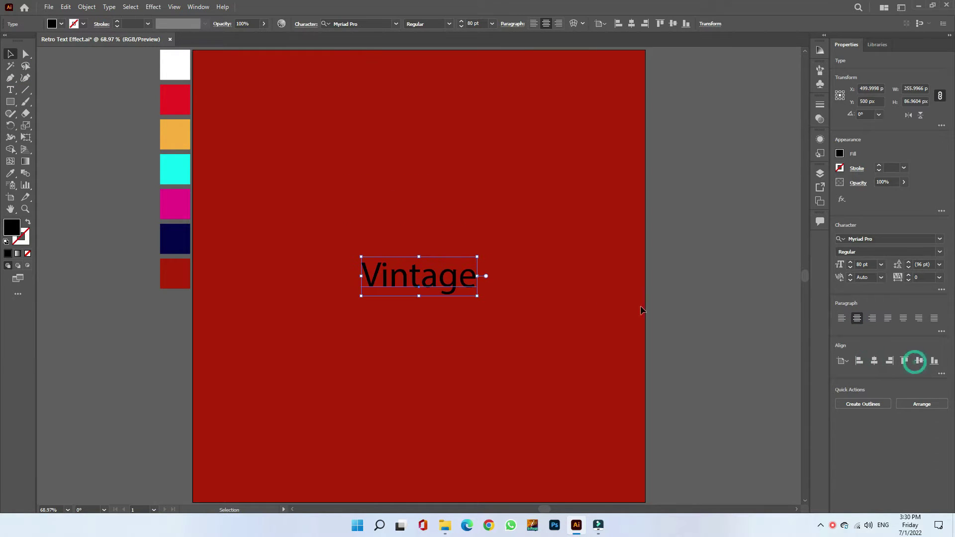
{"action": "left_click_drag", "start_coordinate": [476, 296], "coordinate": [570, 328]}
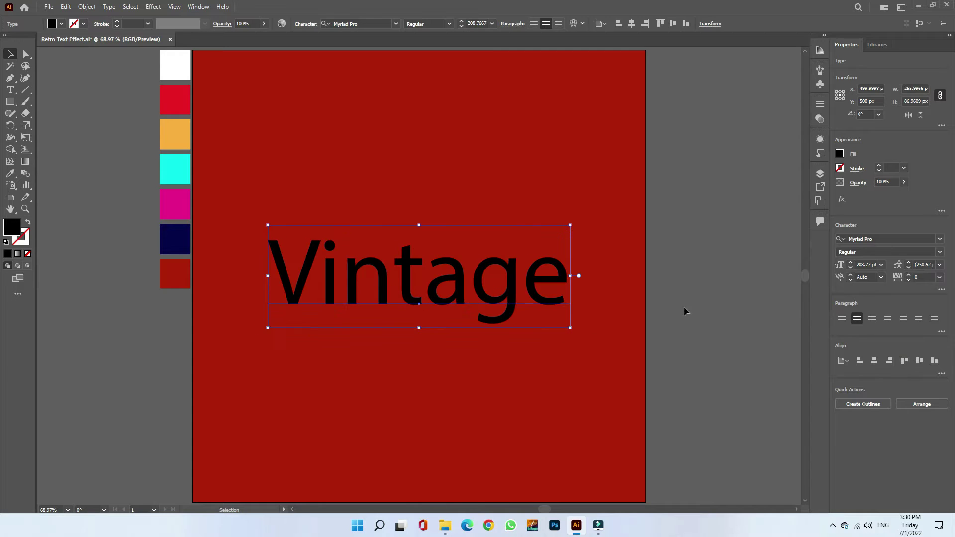
Step: Change the Vintage font to Handycheera
{"action": "left_click", "coordinate": [879, 241]}
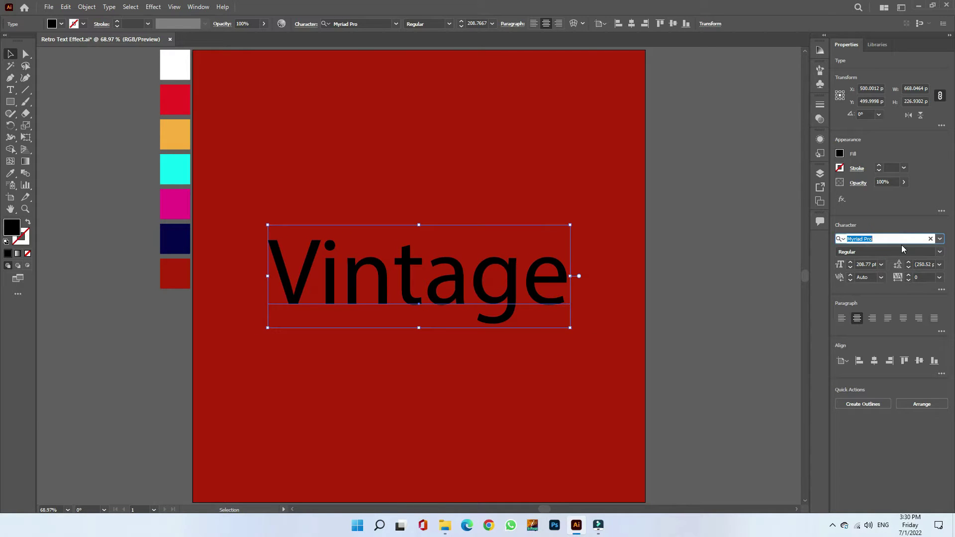
{"action": "type", "text": "handy"}
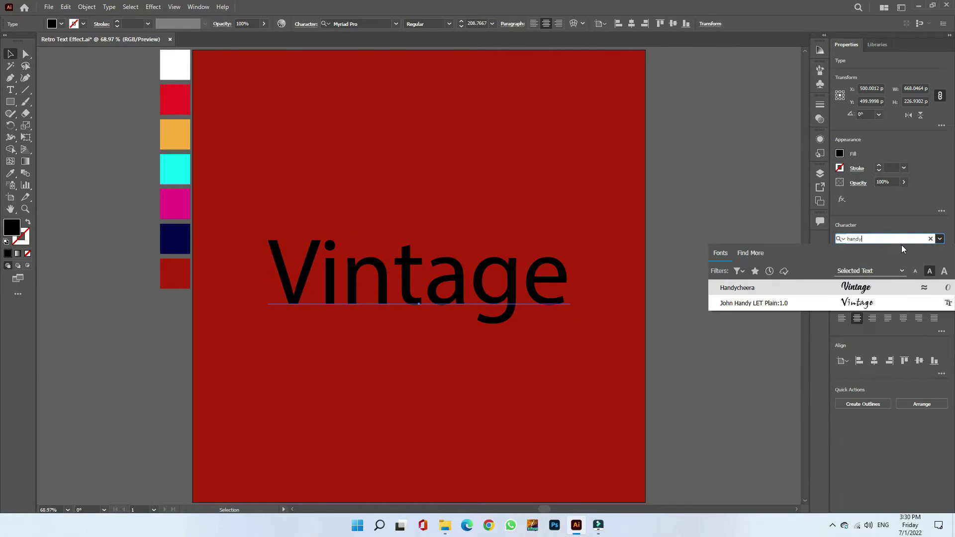
{"action": "left_click", "coordinate": [860, 291]}
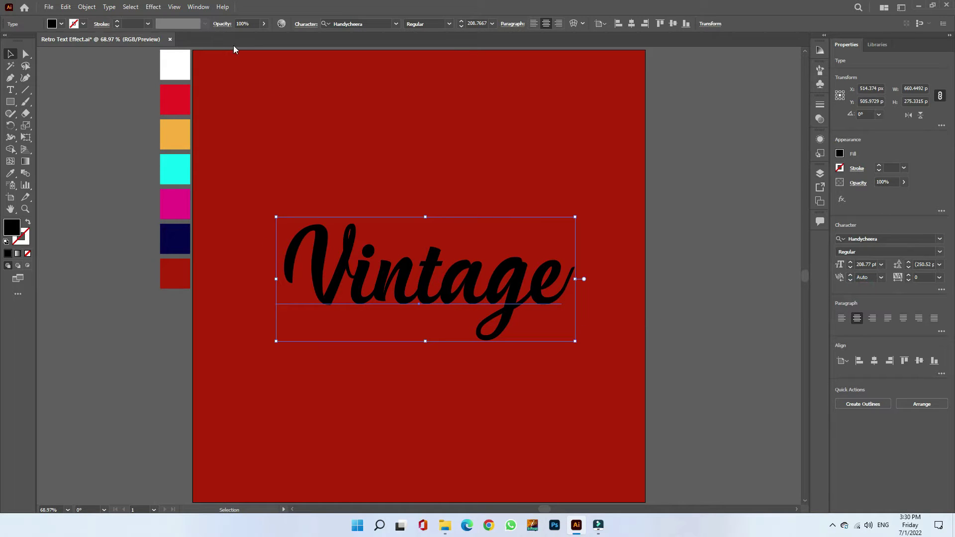
{"action": "left_click", "coordinate": [195, 8]}
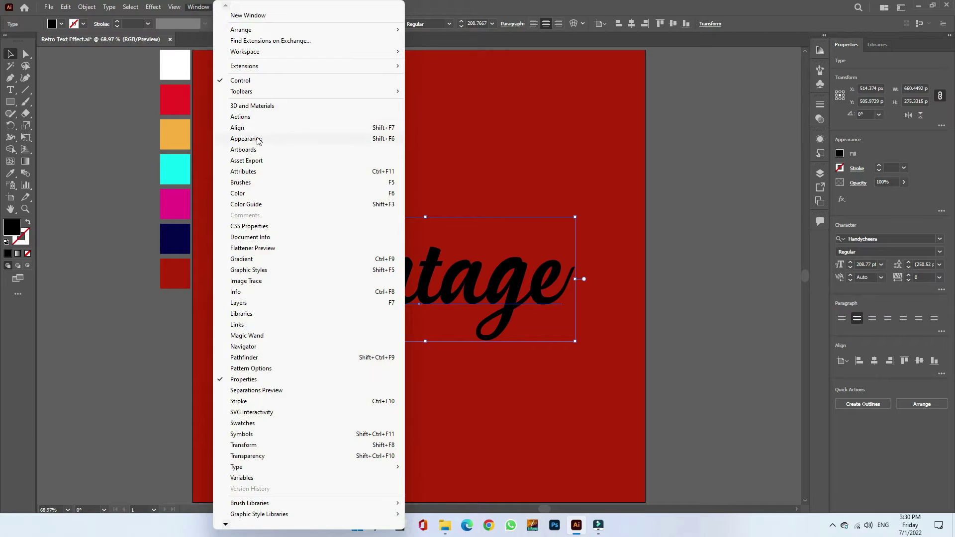
Step: Add a second fill to Vintage and colour the lower one bright red
{"action": "left_click", "coordinate": [291, 141]}
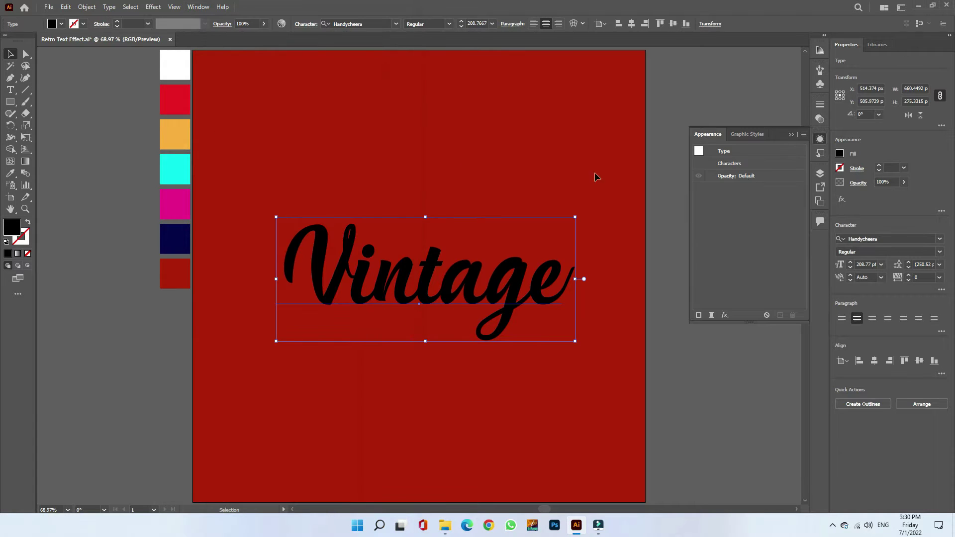
{"action": "left_click", "coordinate": [711, 316]}
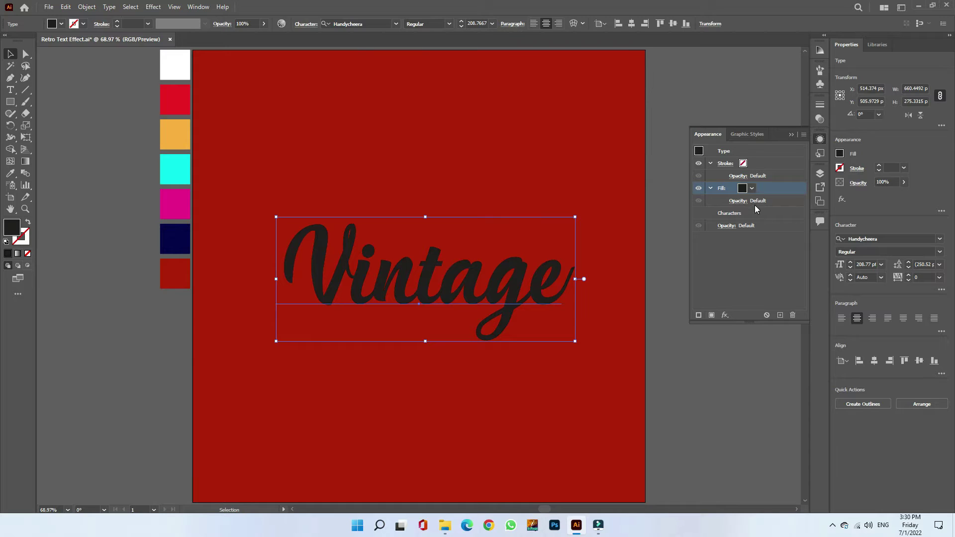
{"action": "left_click", "coordinate": [762, 187]}
{"action": "left_click", "coordinate": [781, 315]}
{"action": "left_click", "coordinate": [746, 215]}
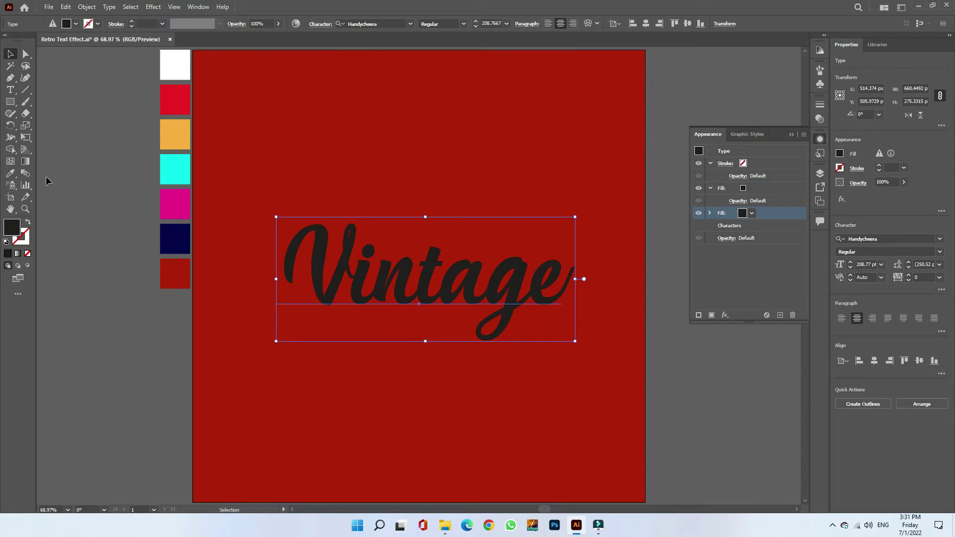
{"action": "left_click", "coordinate": [11, 174]}
{"action": "left_click", "coordinate": [176, 103]}
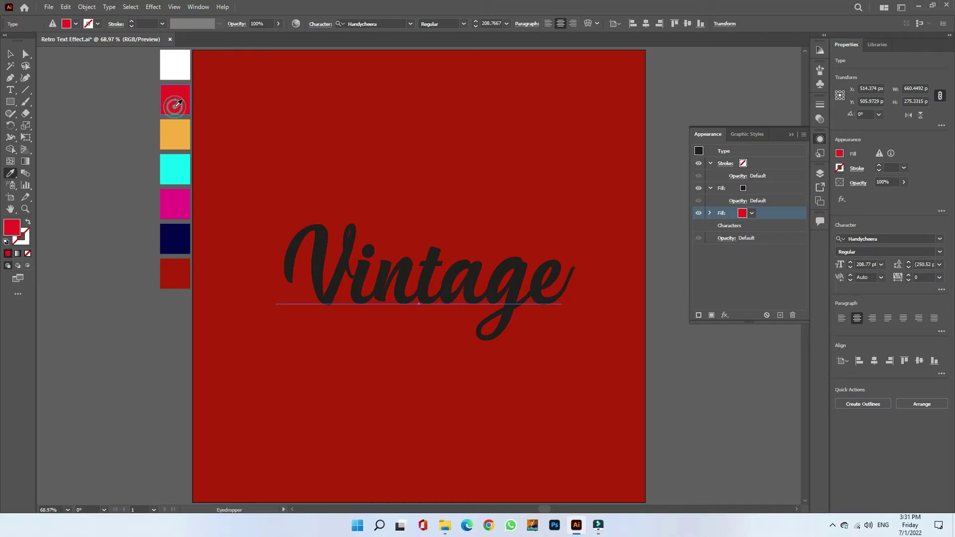
{"action": "left_click", "coordinate": [10, 53]}
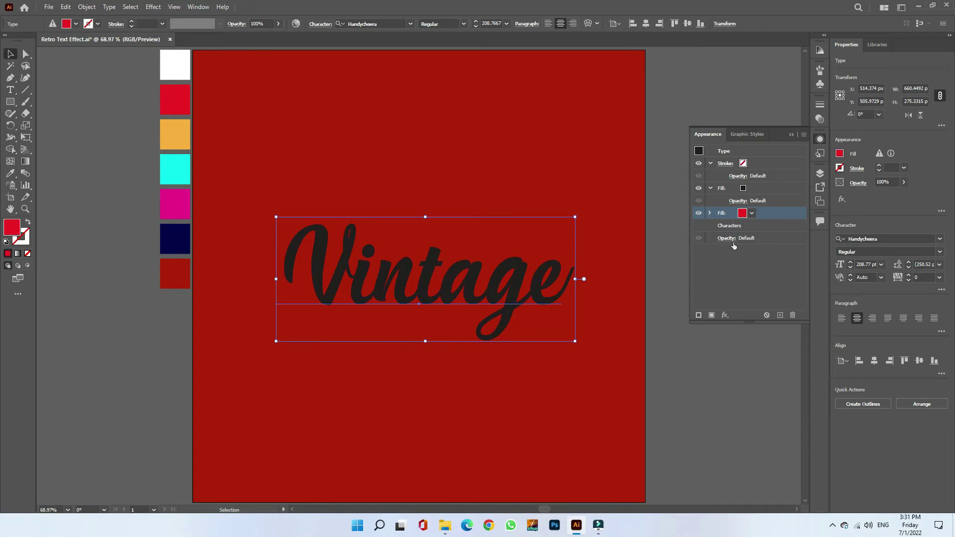
{"action": "left_click", "coordinate": [725, 315]}
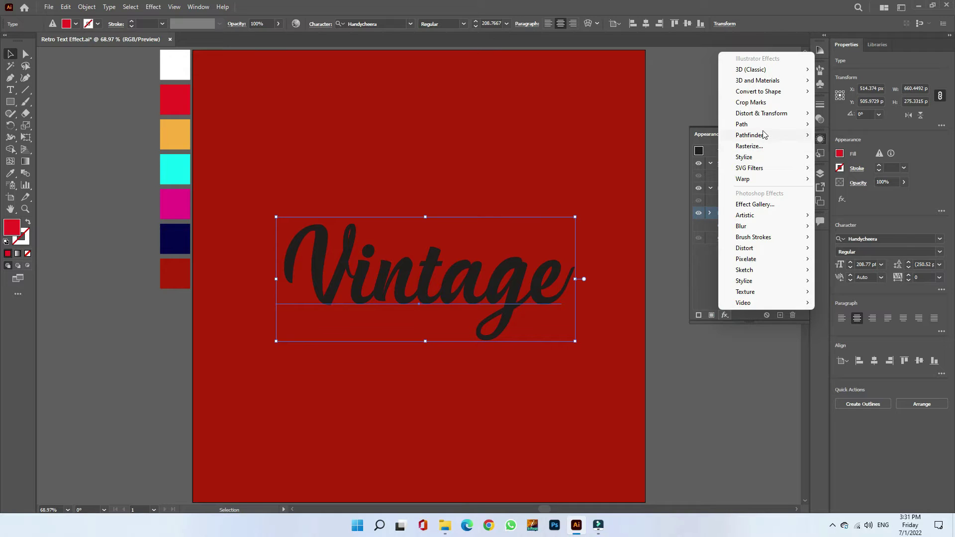
{"action": "mouse_move", "coordinate": [761, 112]}
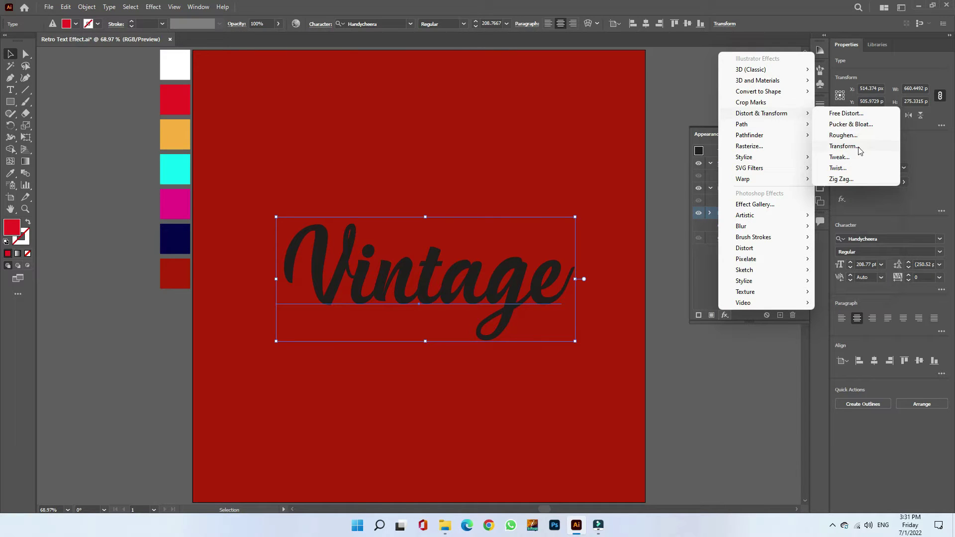
Step: Give the red fill a Transform effect stacking copies offset 1 px right and 1 px down
{"action": "left_click", "coordinate": [860, 150]}
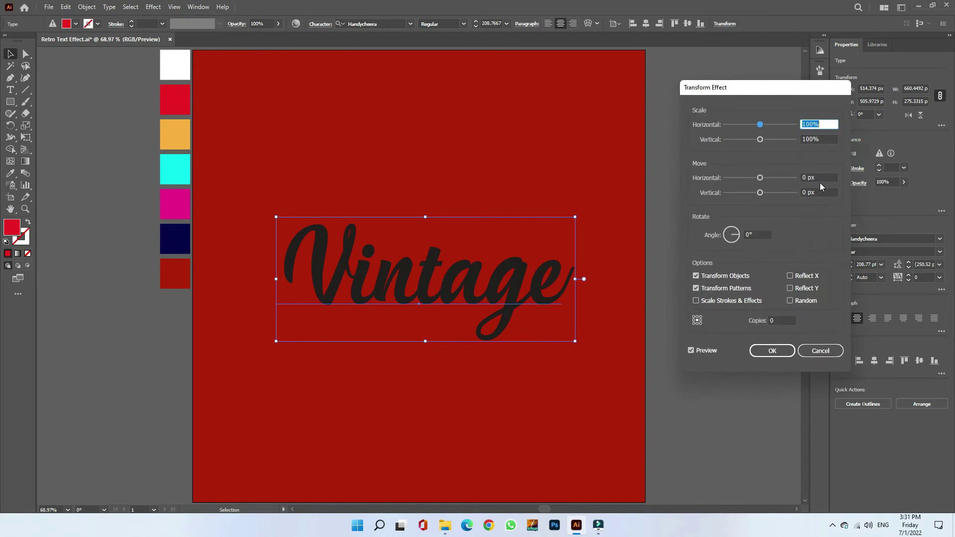
{"action": "left_click", "coordinate": [818, 178]}
{"action": "type", "text": "1"}
{"action": "key", "text": "Tab"}
{"action": "type", "text": "1"}
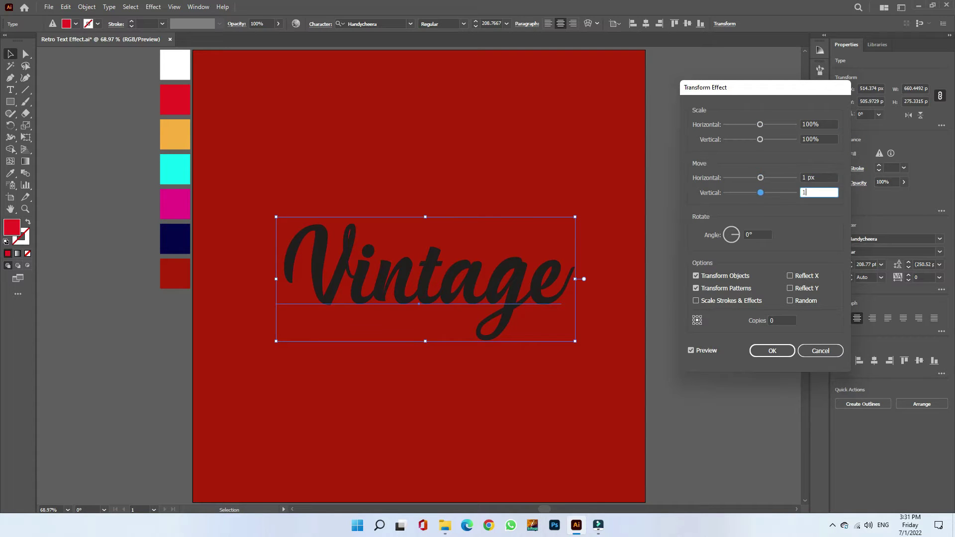
{"action": "left_click", "coordinate": [781, 320]}
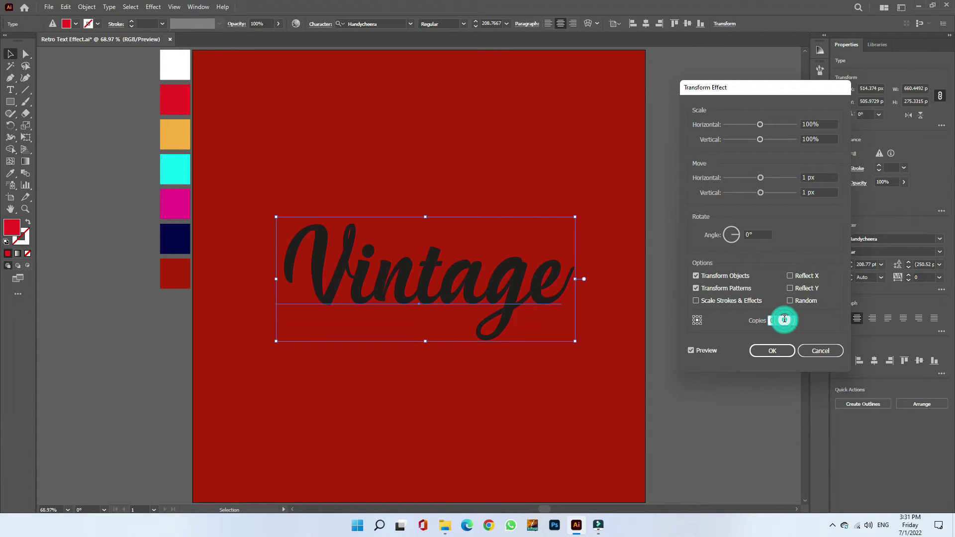
{"action": "type", "text": "9"}
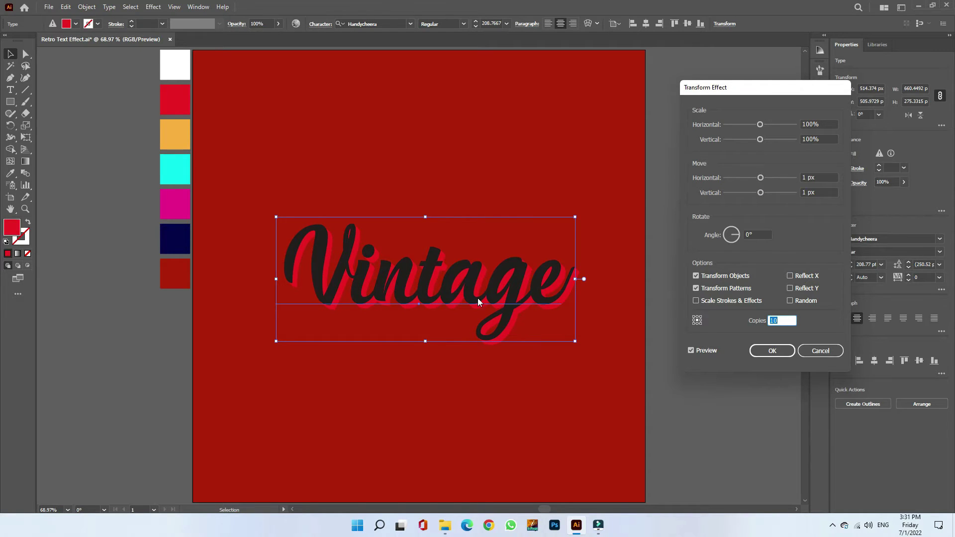
{"action": "left_click", "coordinate": [772, 351]}
{"action": "left_click", "coordinate": [690, 364]}
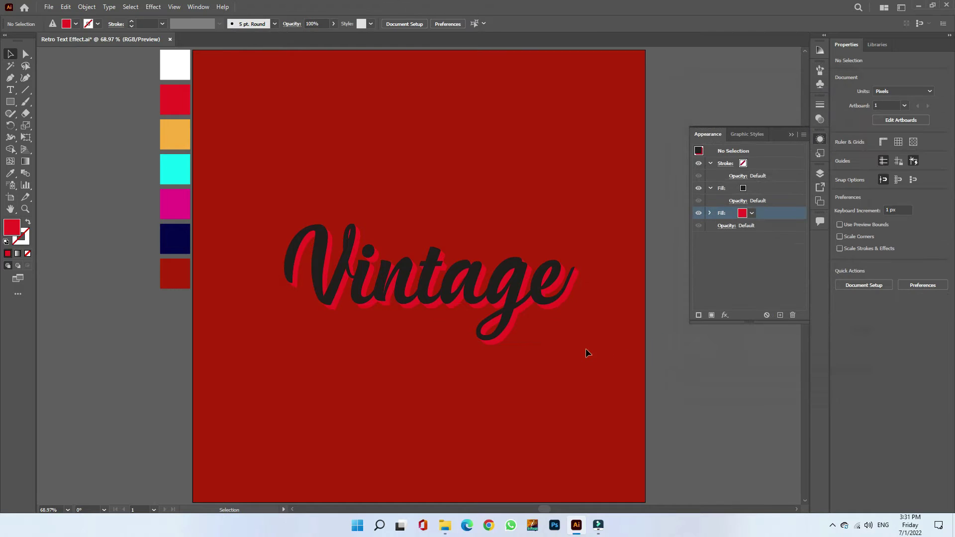
{"action": "left_click", "coordinate": [474, 298]}
{"action": "scroll", "coordinate": [475, 299], "scroll_direction": "up", "scroll_amount": 2}
{"action": "scroll", "coordinate": [471, 304], "scroll_direction": "up", "scroll_amount": 2}
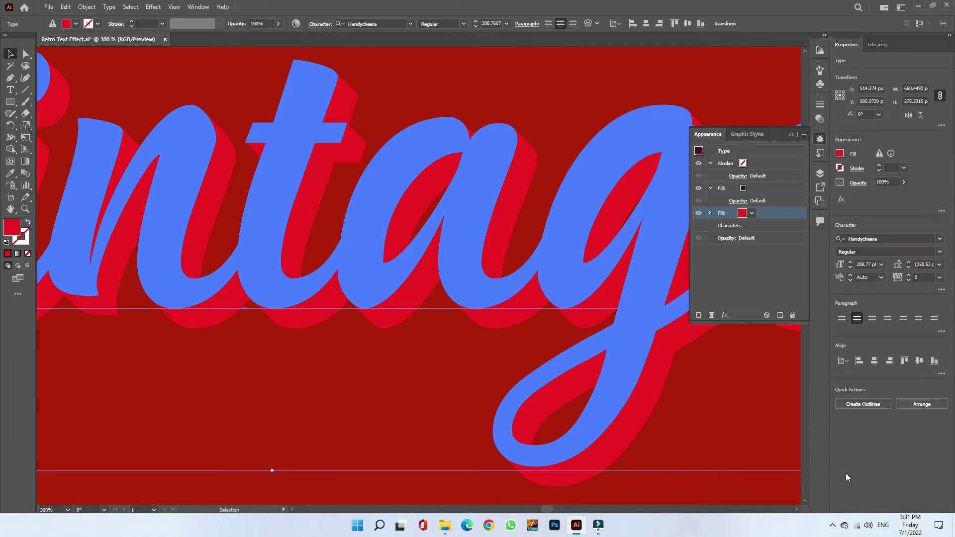
Step: Recolour the Vintage letter fill white and duplicate the red shadow fill
{"action": "scroll", "coordinate": [475, 326], "scroll_direction": "down", "scroll_amount": 2}
{"action": "scroll", "coordinate": [478, 330], "scroll_direction": "down", "scroll_amount": 2}
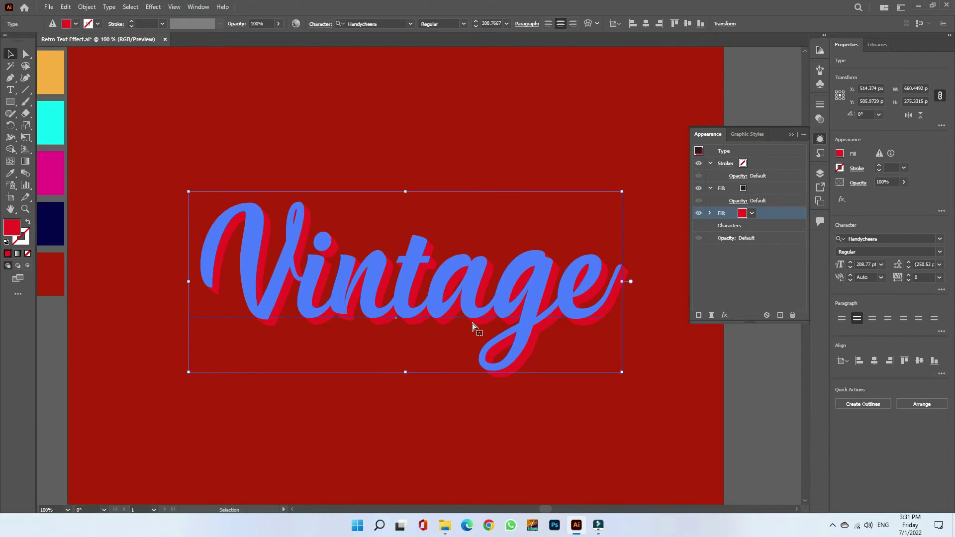
{"action": "left_click", "coordinate": [711, 386]}
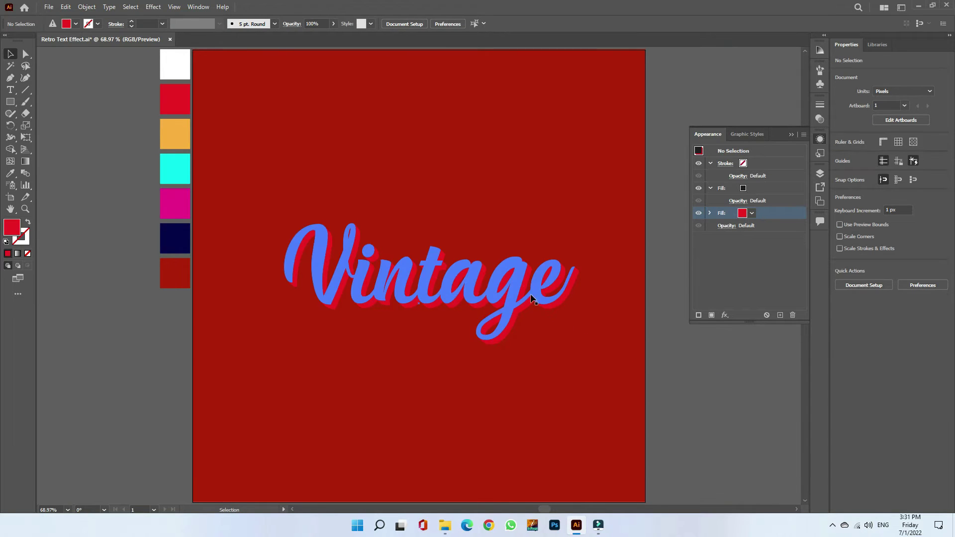
{"action": "left_click", "coordinate": [516, 278]}
{"action": "left_click", "coordinate": [740, 192]}
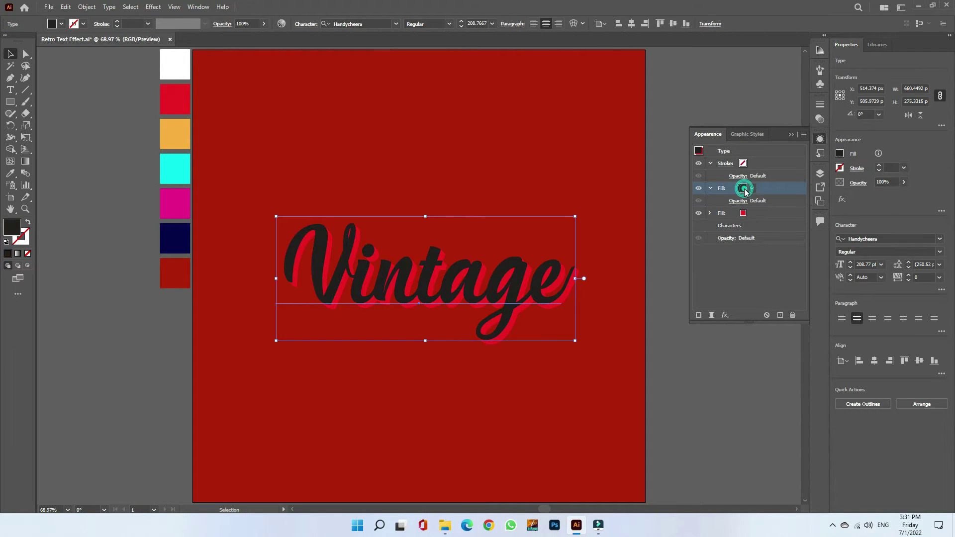
{"action": "left_click", "coordinate": [10, 173]}
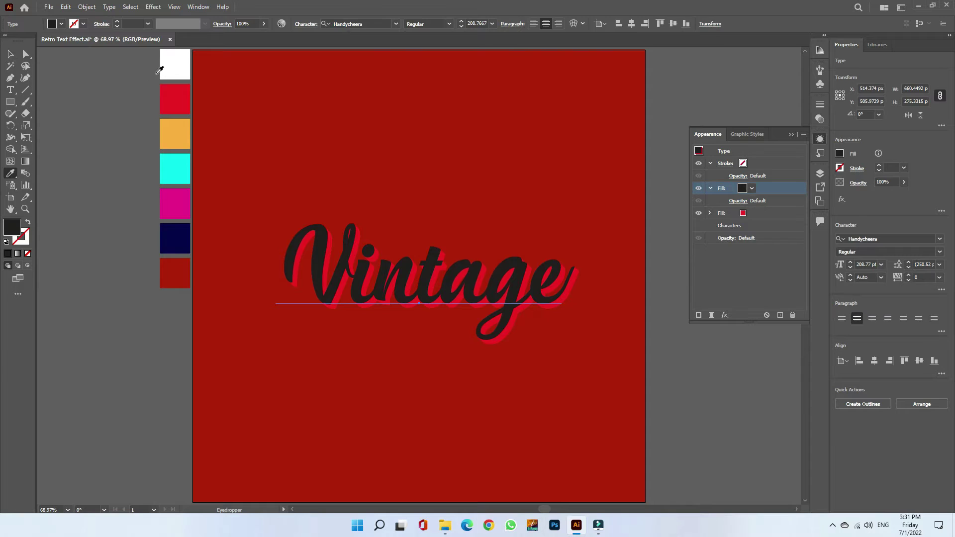
{"action": "left_click", "coordinate": [167, 67]}
{"action": "left_click", "coordinate": [10, 54]}
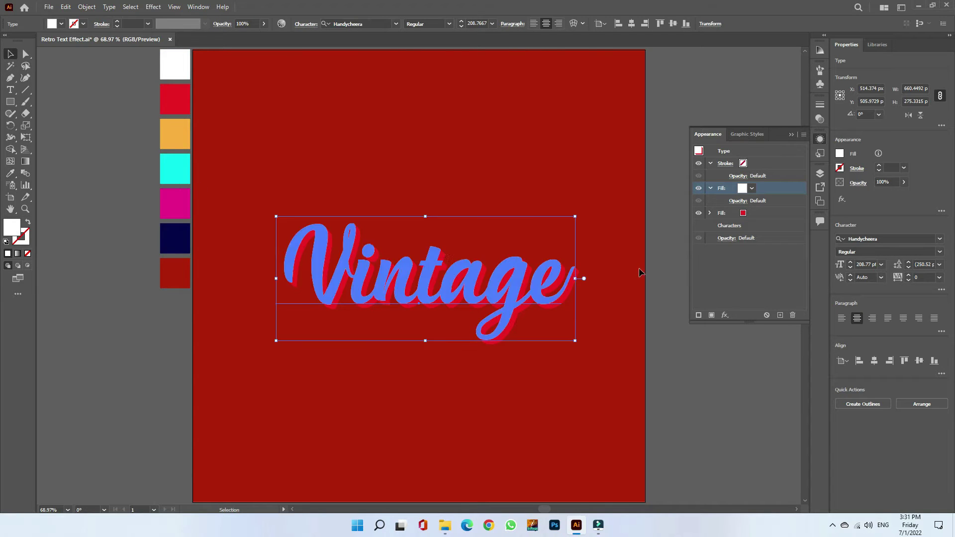
{"action": "left_click", "coordinate": [759, 213]}
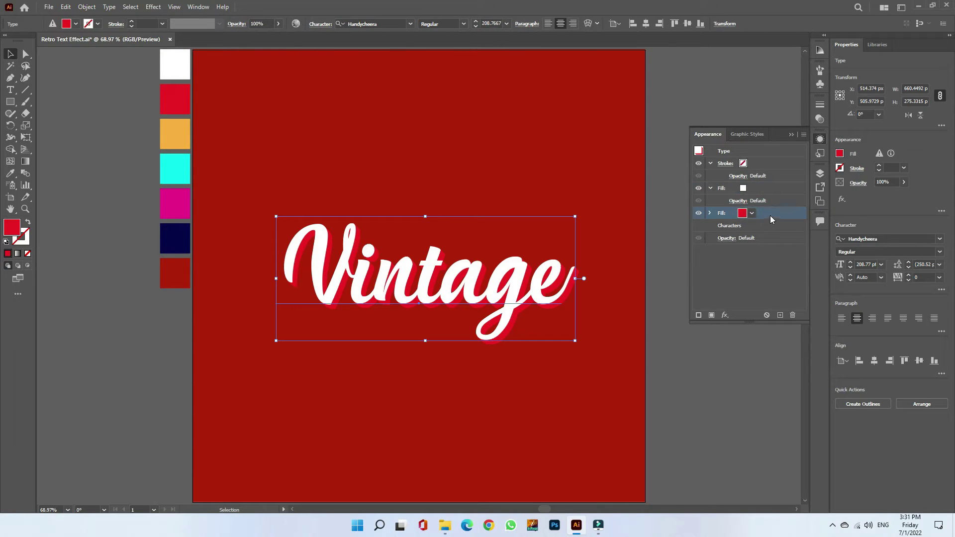
{"action": "left_click", "coordinate": [780, 316]}
Step: Make the lower shadow fill orange with 20 Transform copies, then duplicate it
{"action": "left_click", "coordinate": [743, 226]}
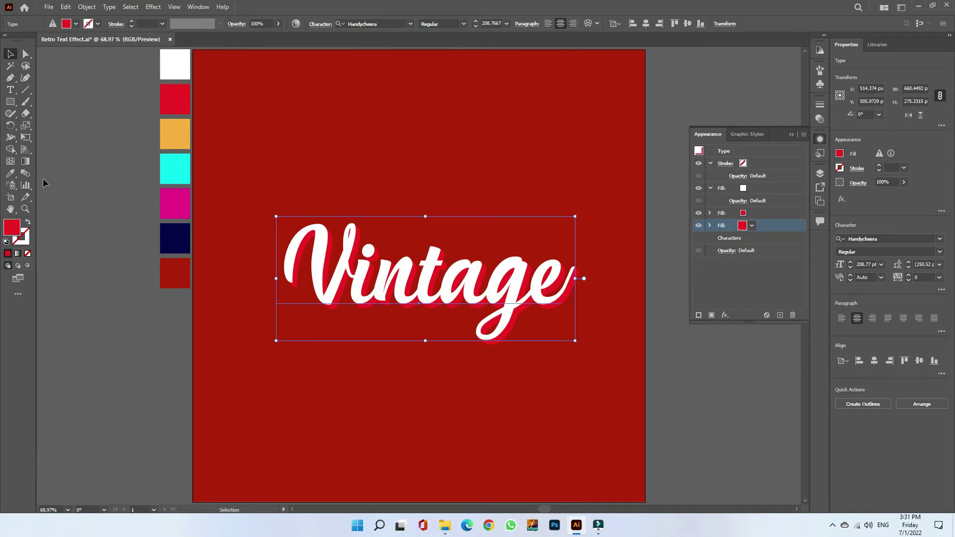
{"action": "left_click", "coordinate": [14, 174]}
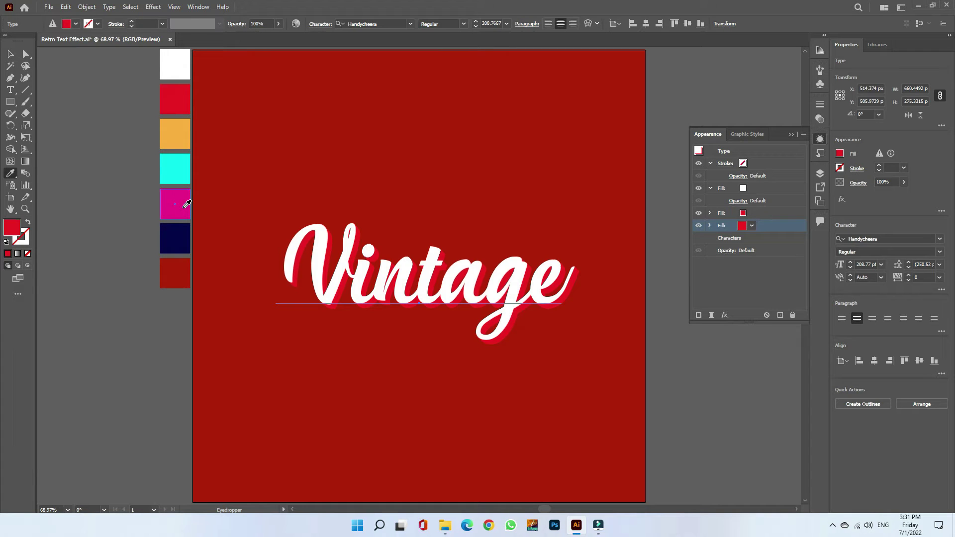
{"action": "left_click", "coordinate": [174, 135]}
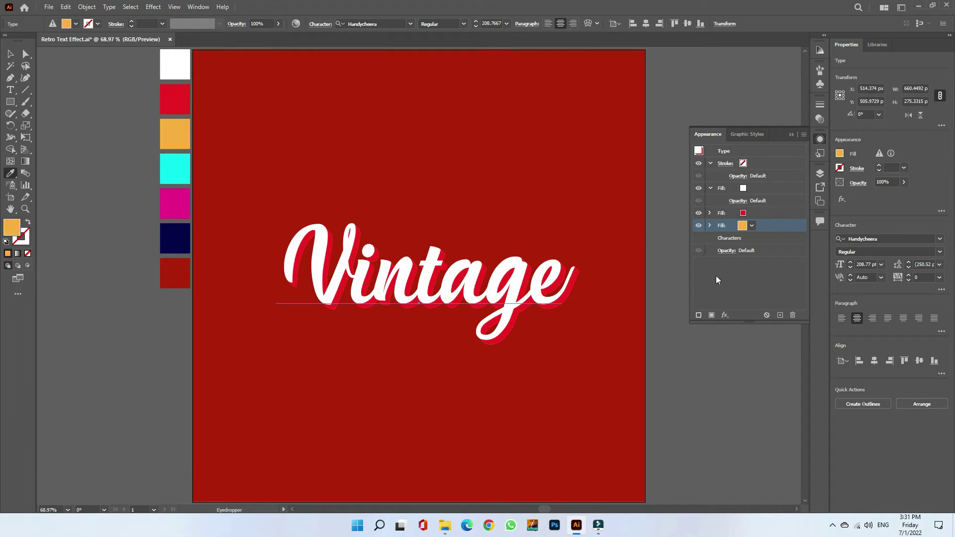
{"action": "left_click", "coordinate": [709, 226]}
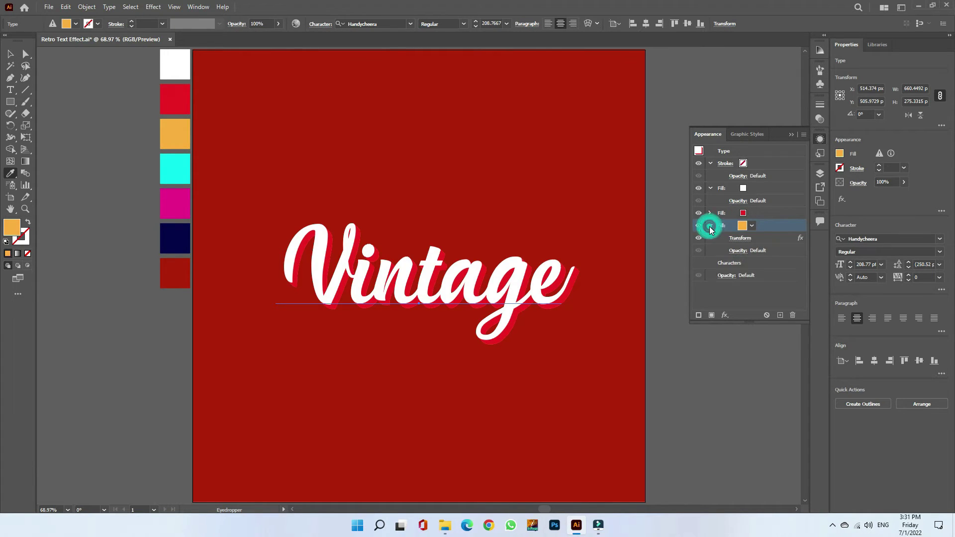
{"action": "left_click", "coordinate": [740, 239]}
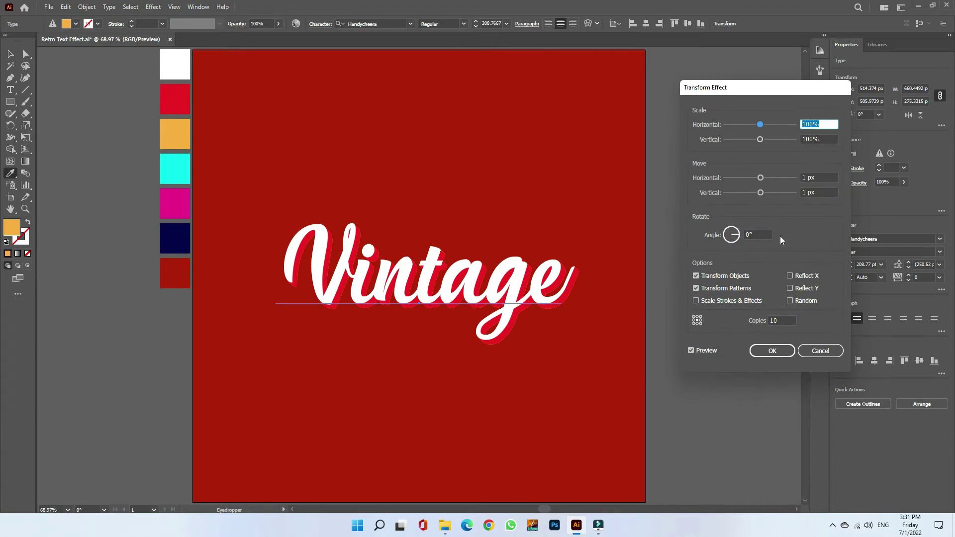
{"action": "double_click", "coordinate": [784, 319]}
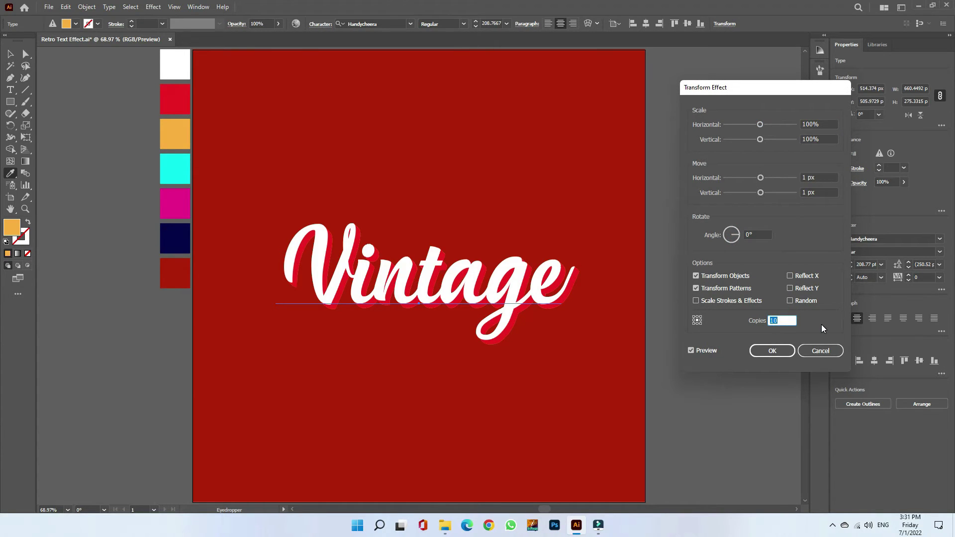
{"action": "type", "text": "20"}
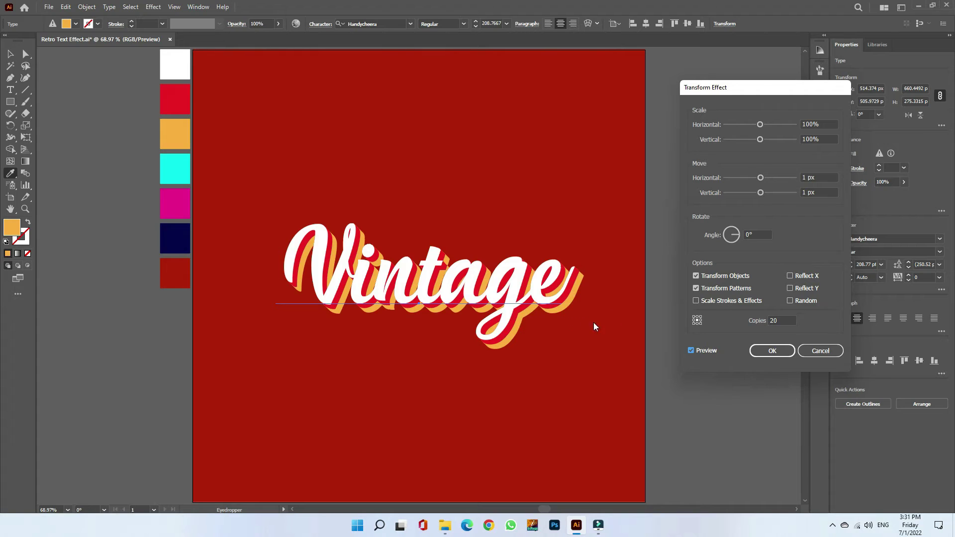
{"action": "left_click", "coordinate": [772, 351]}
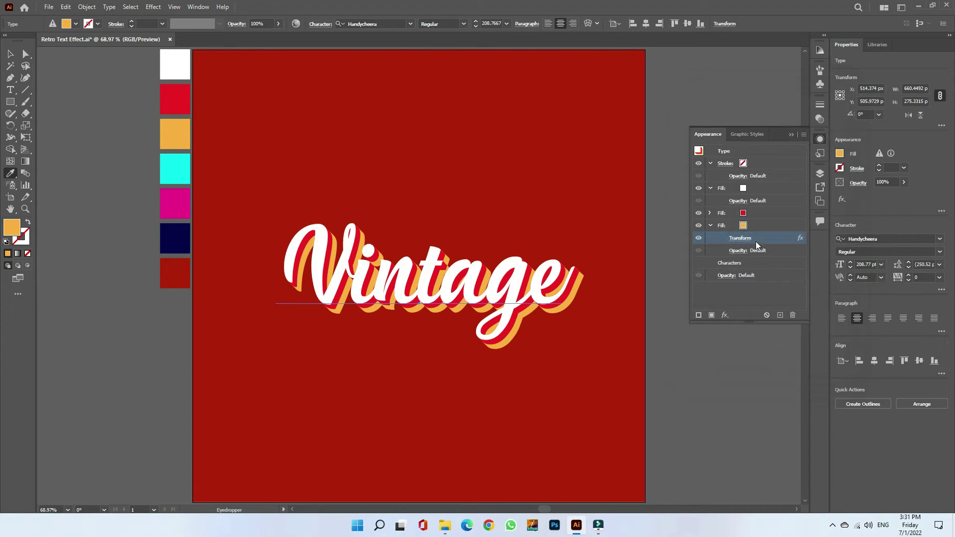
{"action": "left_click", "coordinate": [710, 226]}
{"action": "left_click", "coordinate": [763, 228]}
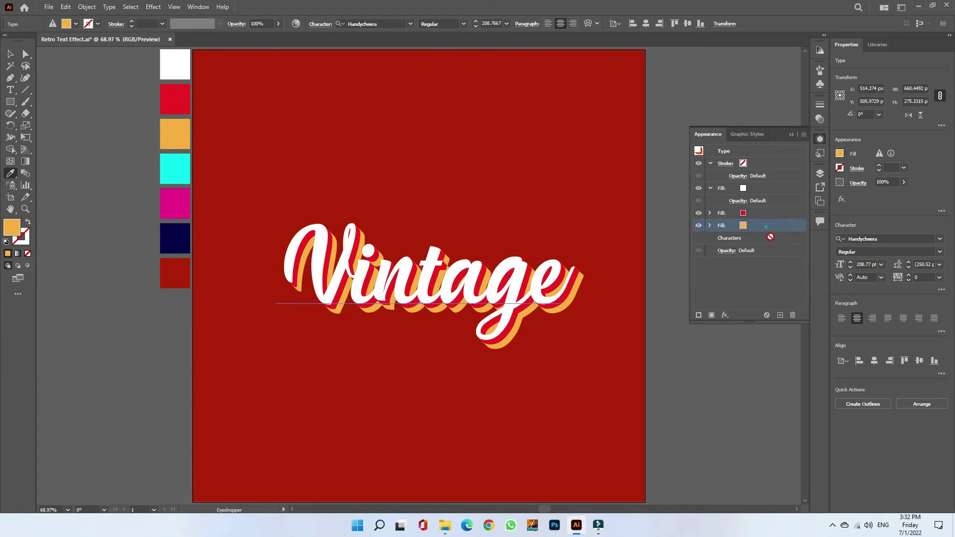
{"action": "left_click", "coordinate": [780, 315]}
Step: Recolour the duplicated fill cyan and raise its Transform copies to 30
{"action": "left_click", "coordinate": [743, 238]}
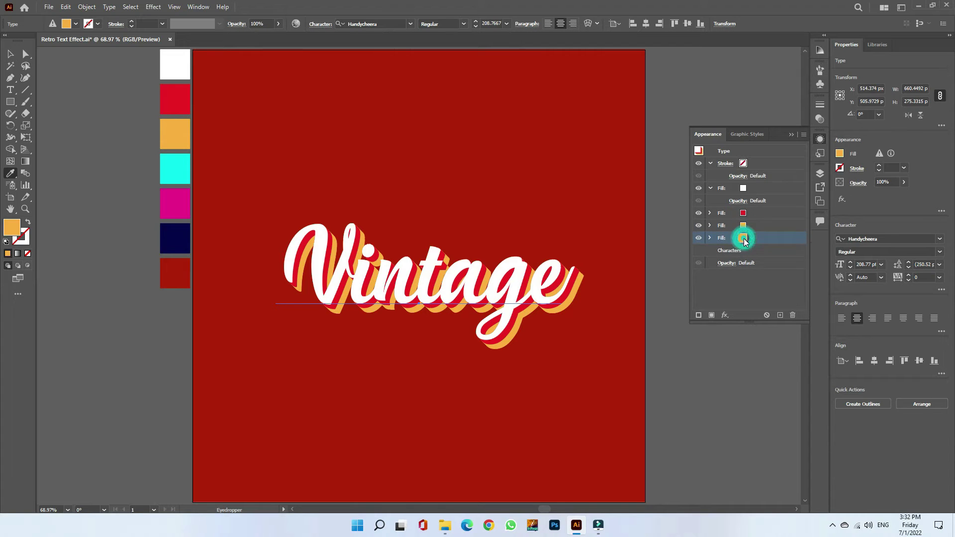
{"action": "left_click", "coordinate": [175, 174]}
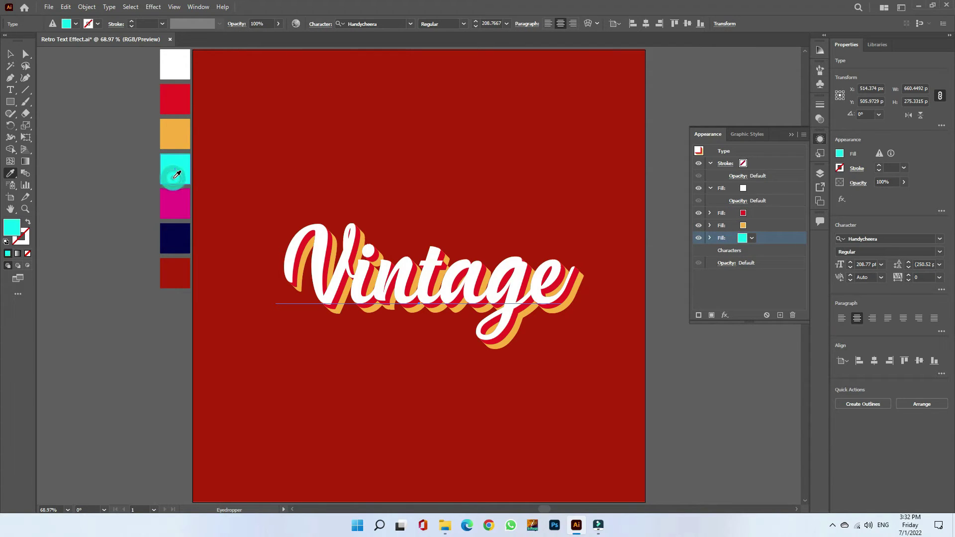
{"action": "left_click", "coordinate": [710, 238]}
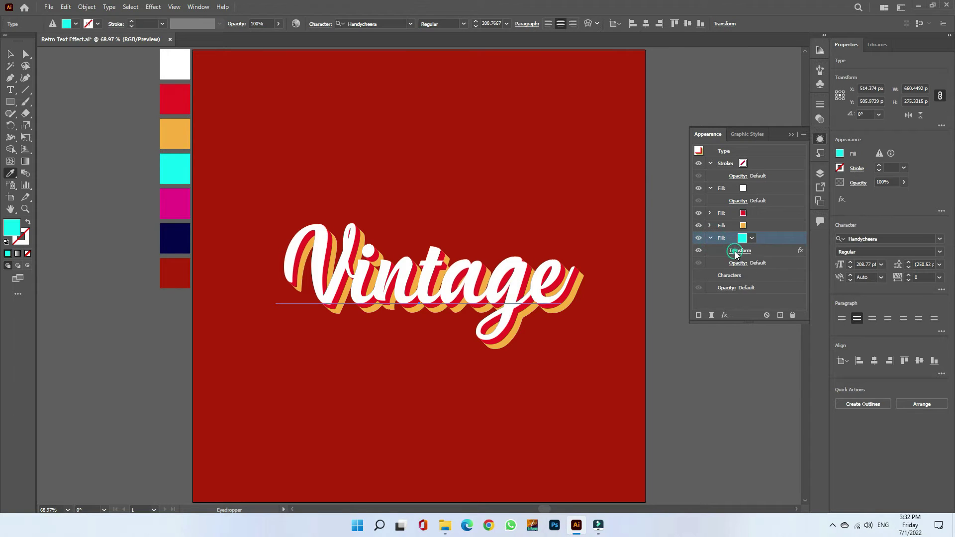
{"action": "left_click", "coordinate": [735, 253]}
{"action": "double_click", "coordinate": [782, 320]}
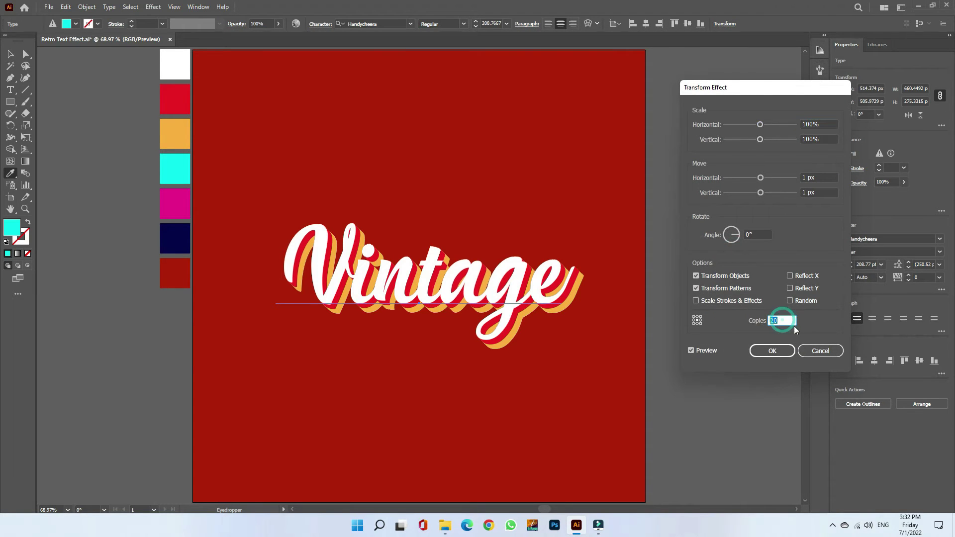
{"action": "type", "text": "30"}
{"action": "key", "text": "Tab"}
{"action": "left_click", "coordinate": [780, 350]}
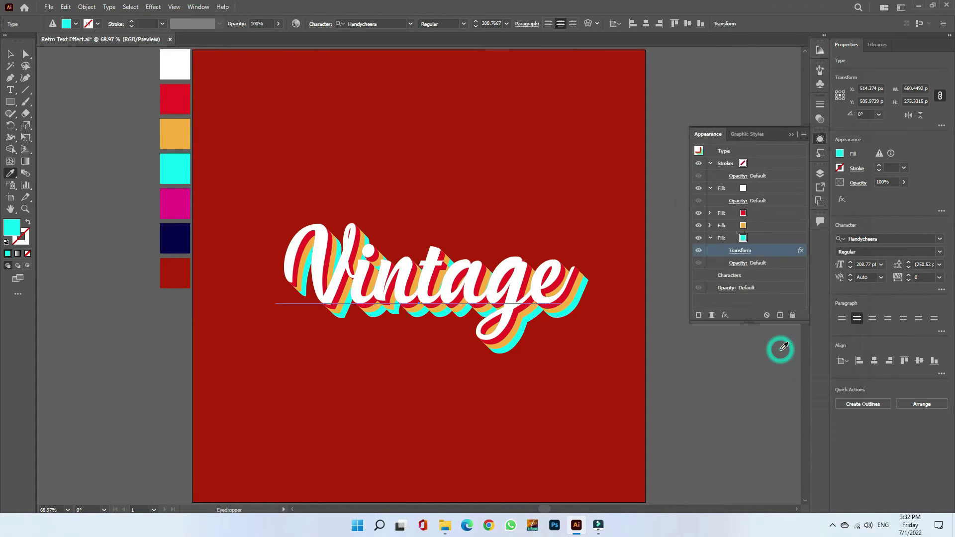
{"action": "left_click", "coordinate": [710, 237]}
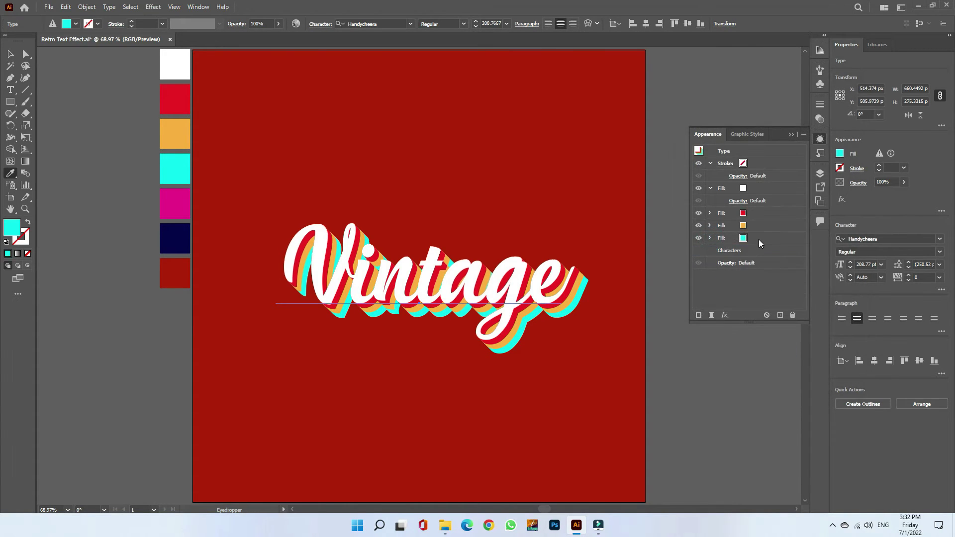
{"action": "left_click", "coordinate": [759, 240]}
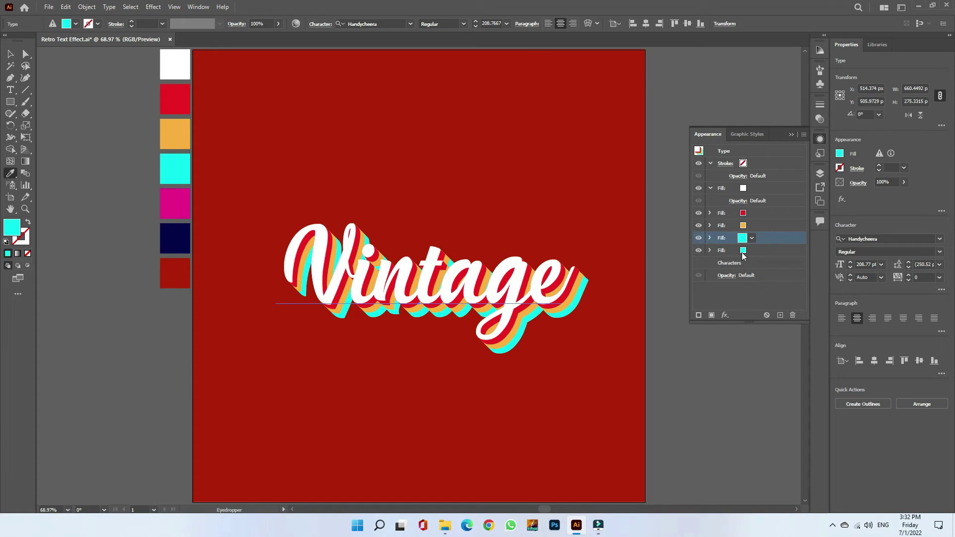
Step: Duplicate the cyan fill, make it navy, and raise its Transform copies above 50
{"action": "left_click", "coordinate": [779, 315]}
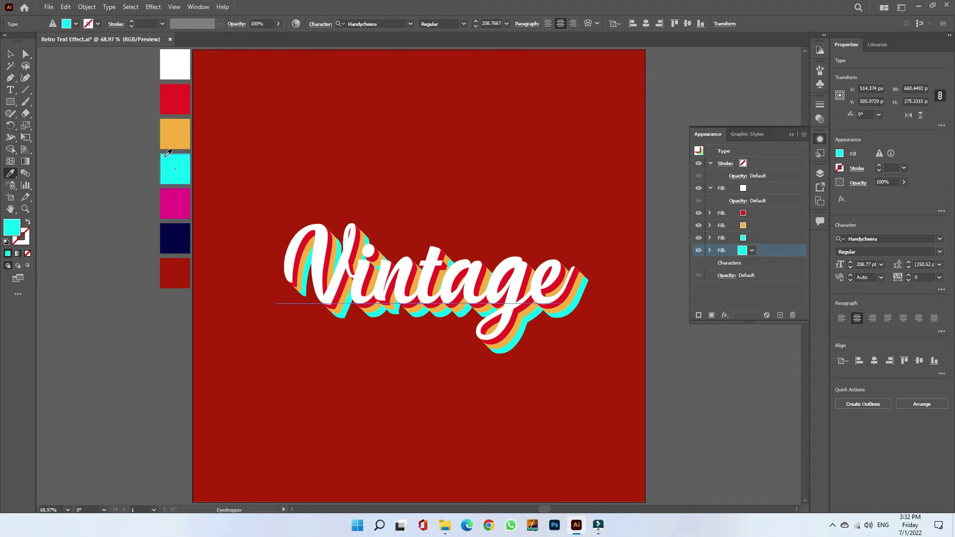
{"action": "left_click", "coordinate": [175, 232]}
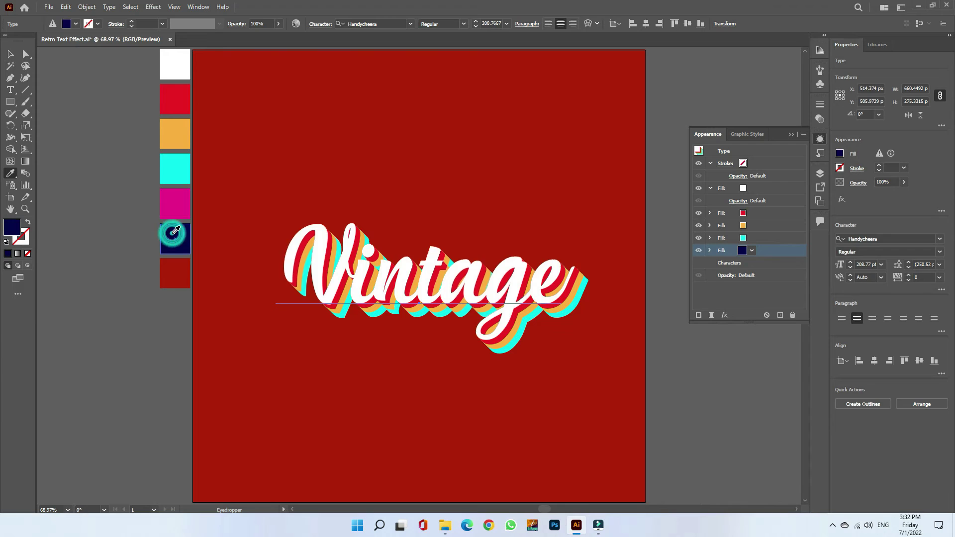
{"action": "left_click", "coordinate": [710, 251]}
{"action": "left_click", "coordinate": [738, 264]}
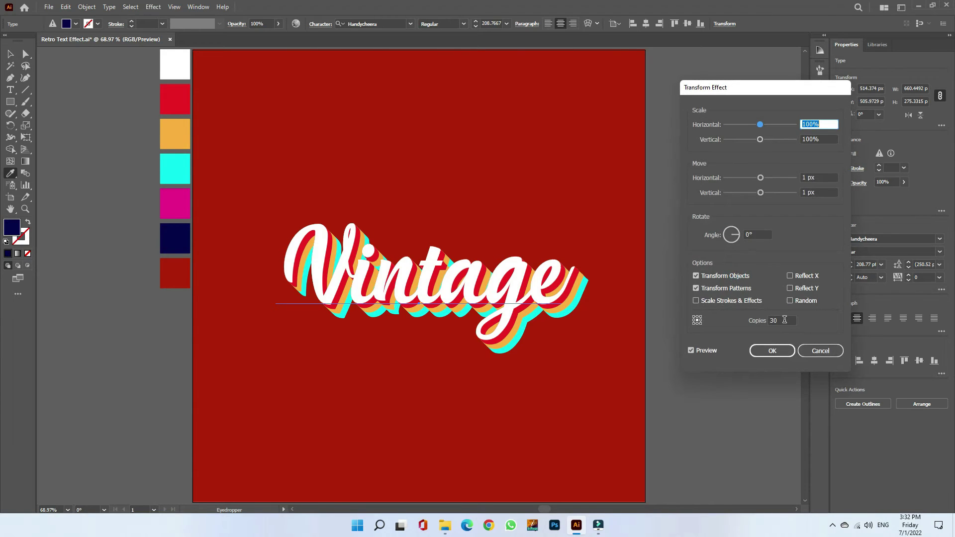
{"action": "left_click", "coordinate": [784, 320]}
{"action": "type", "text": "50"}
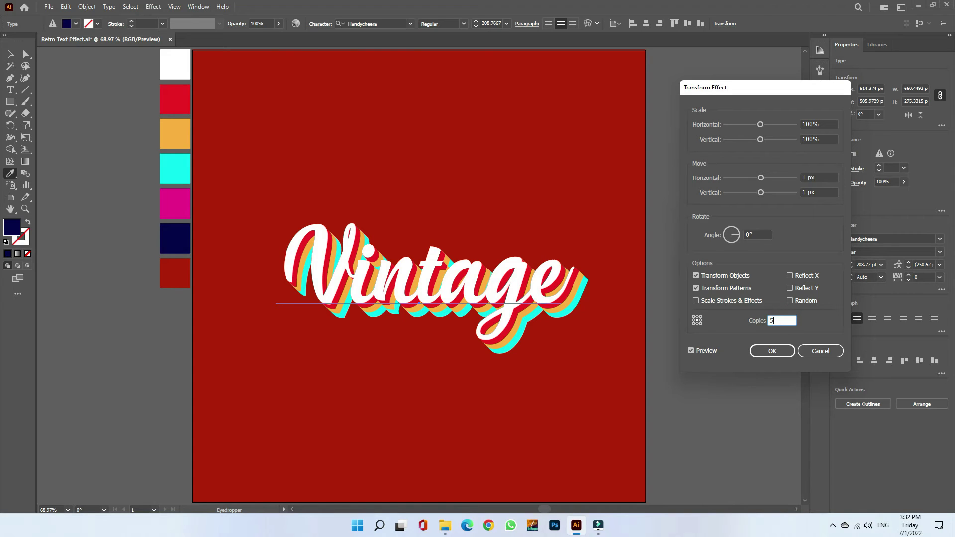
{"action": "left_click", "coordinate": [789, 320]}
{"action": "key", "text": "Up"}
{"action": "key", "text": "Up"}
{"action": "key", "text": "Up"}
{"action": "key", "text": "Up"}
{"action": "key", "text": "Up"}
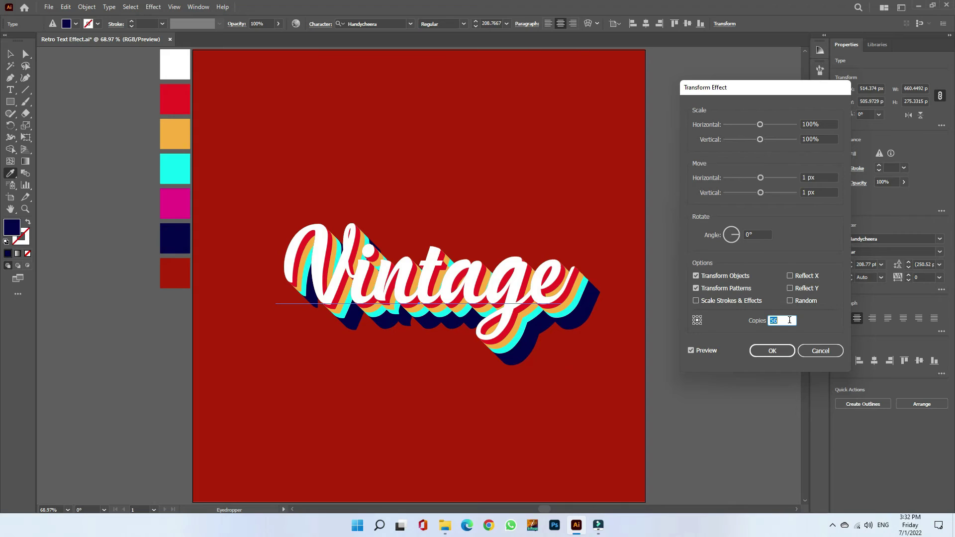
{"action": "key", "text": "Up"}
{"action": "key", "text": "Up"}
{"action": "key", "text": "Up"}
{"action": "key", "text": "Up"}
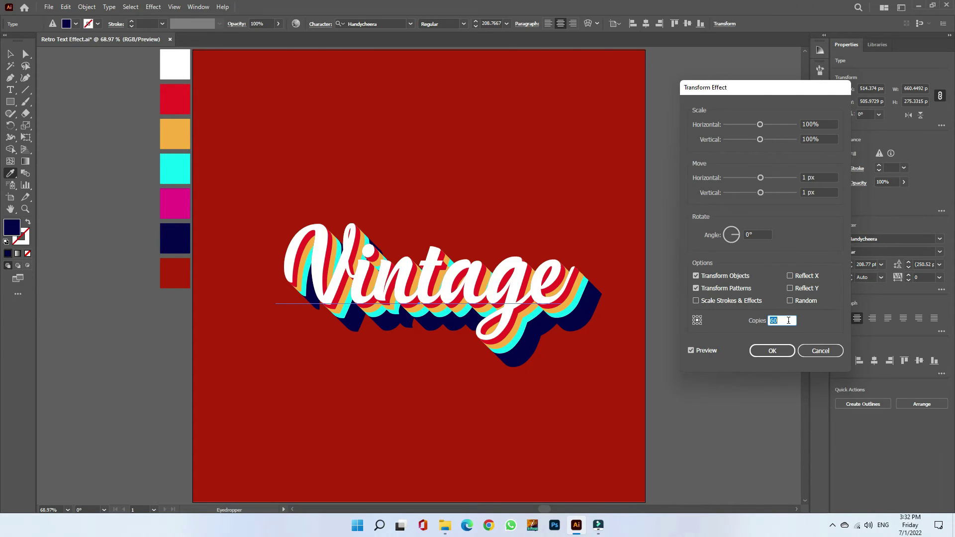
{"action": "left_click", "coordinate": [776, 350]}
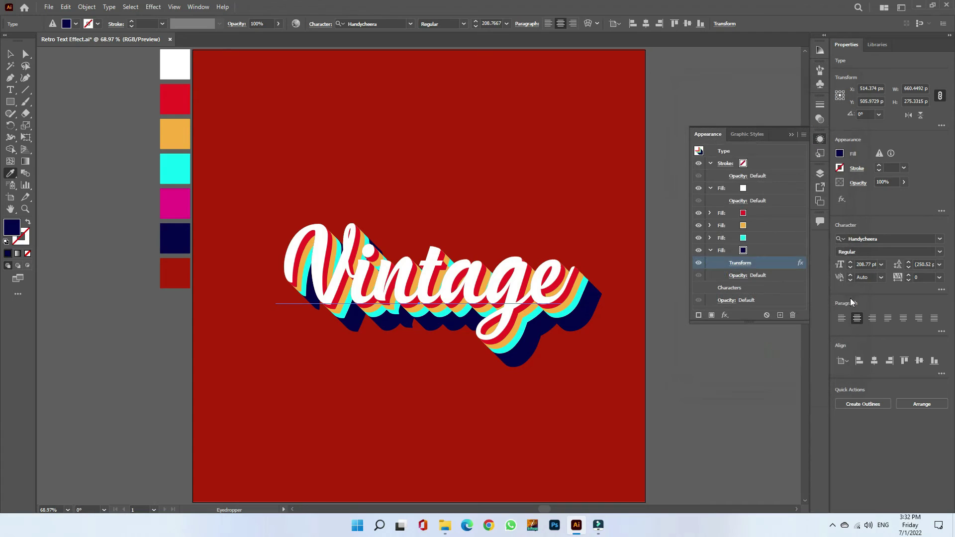
Step: Lower the navy shadow fill's opacity to 29% and close the Appearance panel
{"action": "left_click", "coordinate": [902, 183]}
{"action": "left_click_drag", "start_coordinate": [901, 195], "coordinate": [886, 197]}
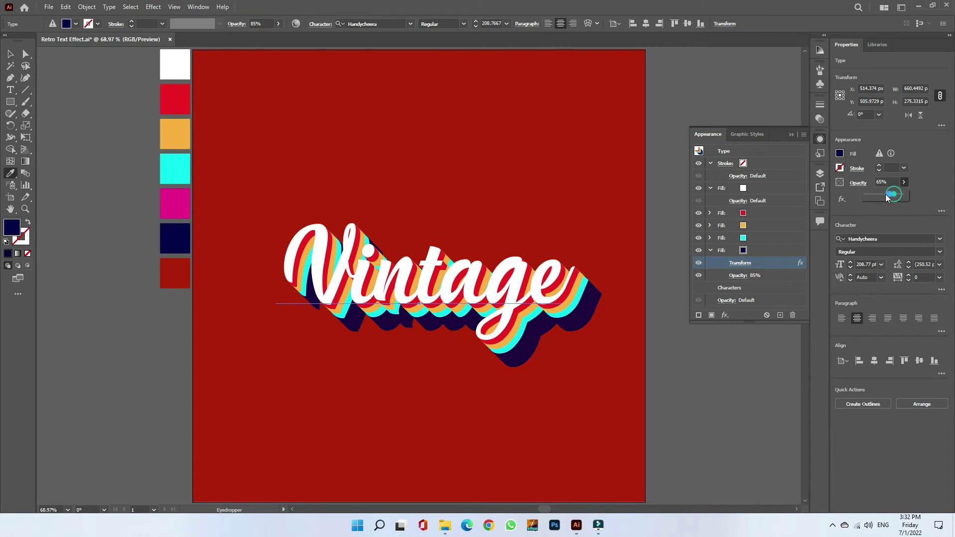
{"action": "left_click_drag", "start_coordinate": [885, 195], "coordinate": [880, 195]}
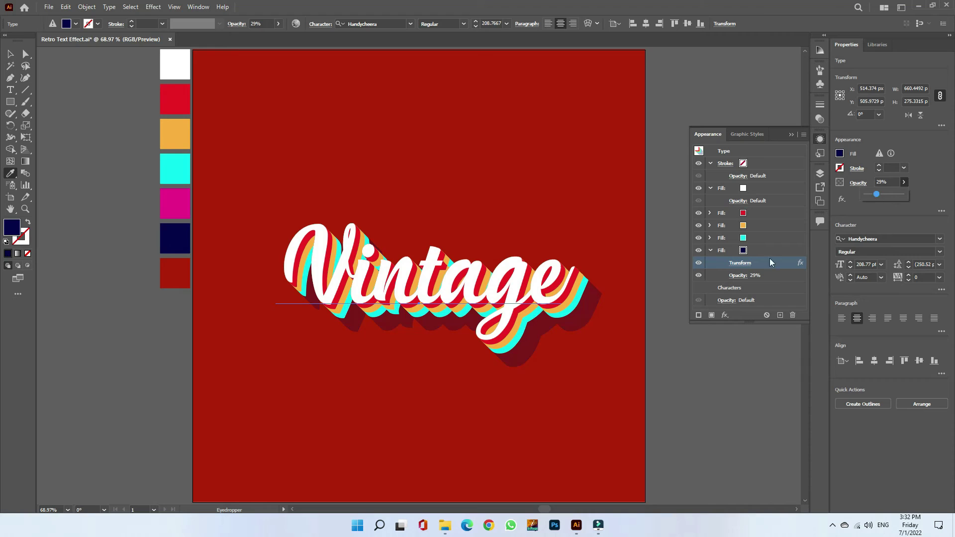
{"action": "left_click", "coordinate": [709, 251]}
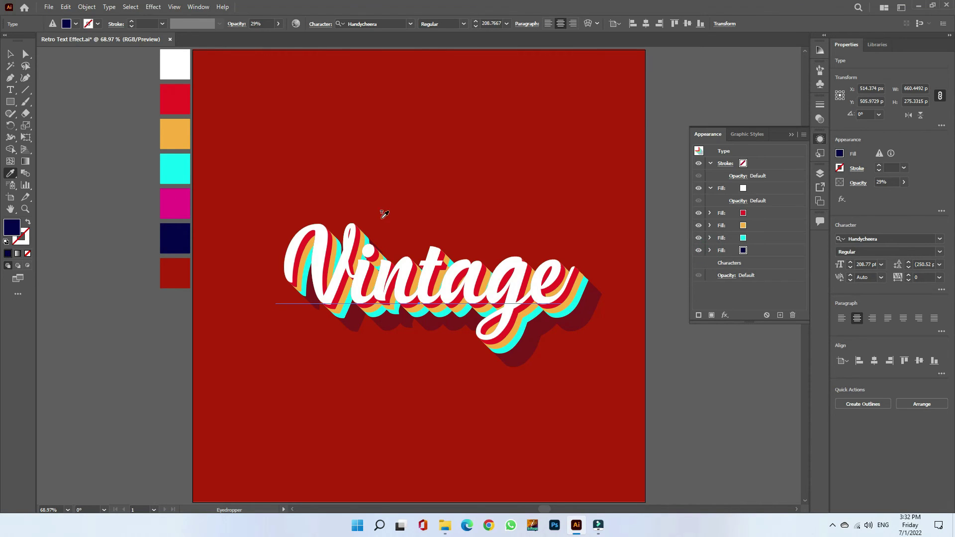
{"action": "left_click", "coordinate": [820, 139]}
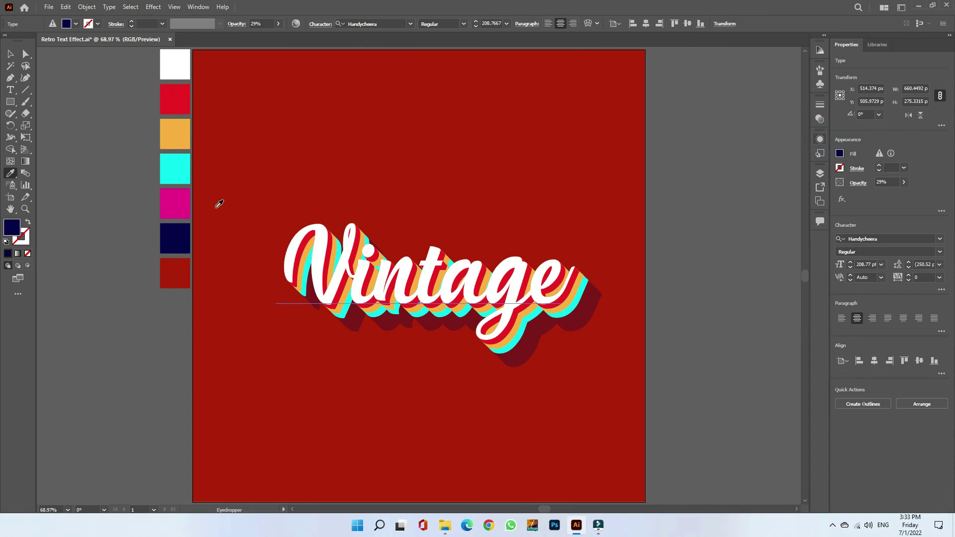
Step: Replace the title text with 'Retro Text Effect' on two lines
{"action": "left_click", "coordinate": [10, 89]}
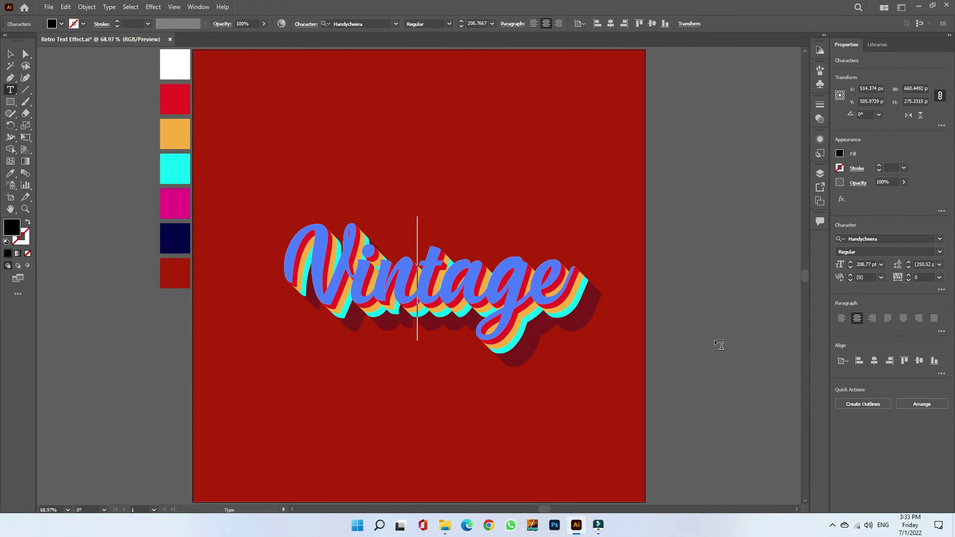
{"action": "key", "text": "ctrl+a"}
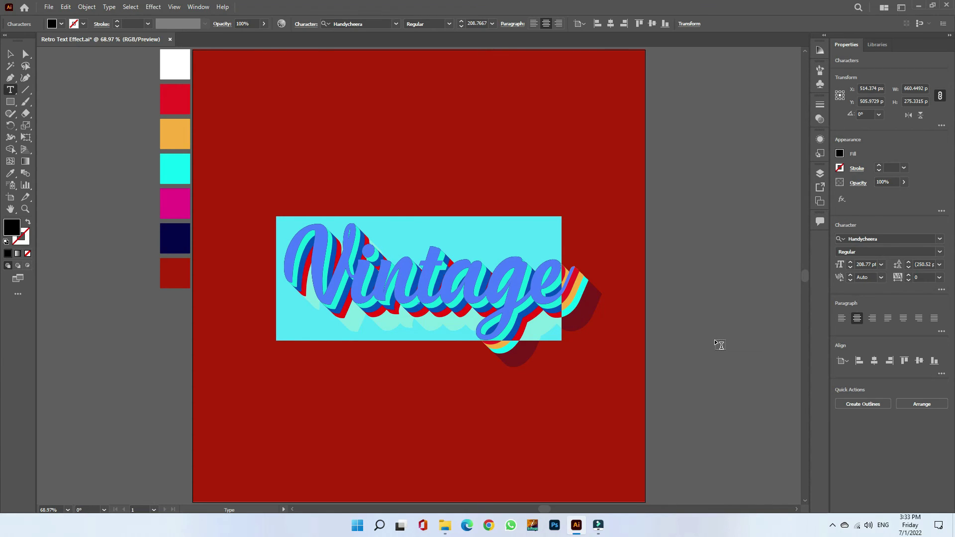
{"action": "type", "text": "Retro "}
{"action": "type", "text": "Text"}
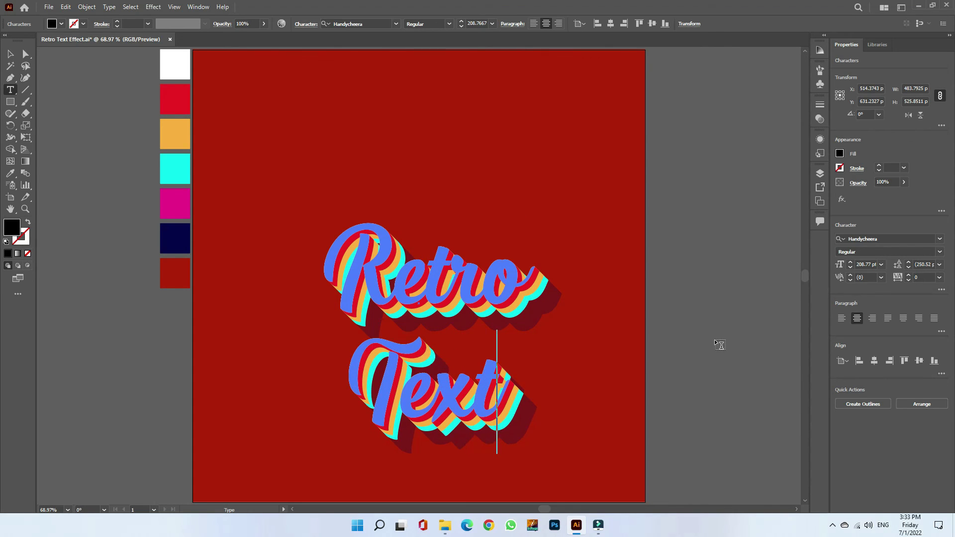
{"action": "type", "text": " Effect"}
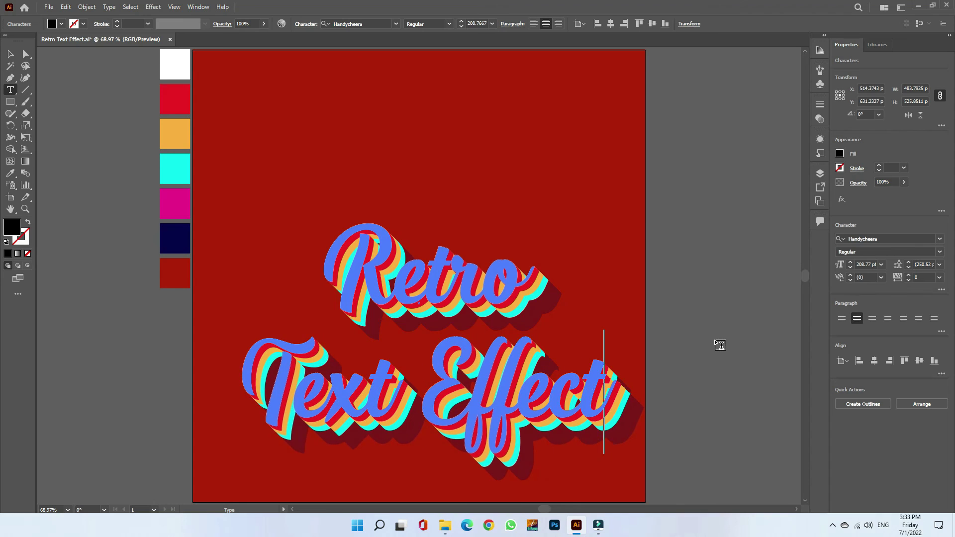
{"action": "key", "text": "Escape"}
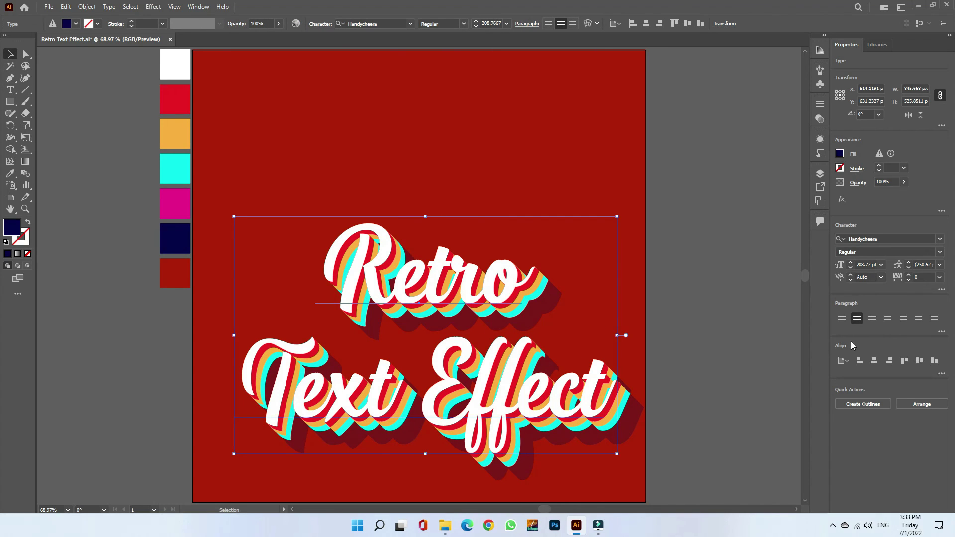
Step: Centre the text horizontally and vertically on the artboard
{"action": "left_click", "coordinate": [860, 361]}
{"action": "left_click", "coordinate": [919, 361]}
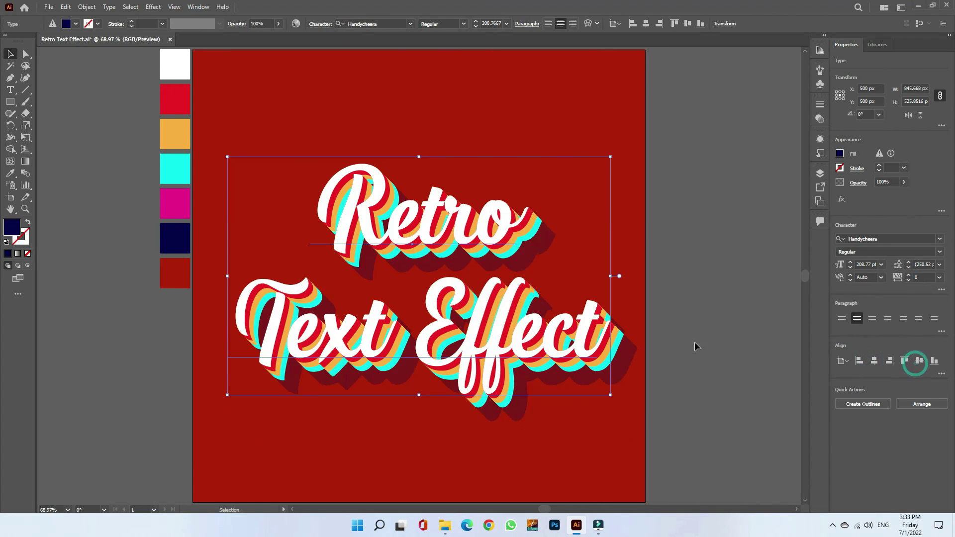
{"action": "left_click", "coordinate": [695, 345]}
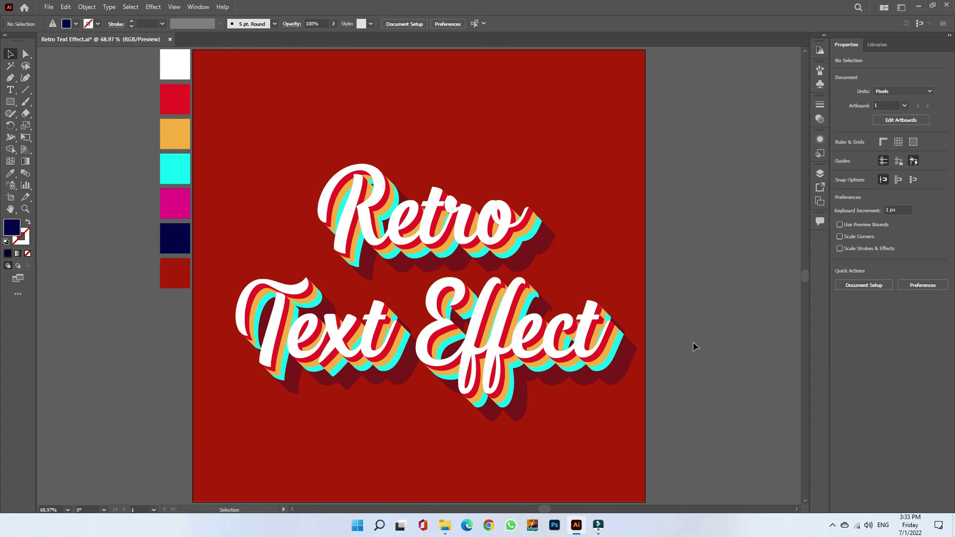
Step: Rewrite the title as 'Vintage / Text in / Illustrator' on three lines
{"action": "double_click", "coordinate": [636, 314]}
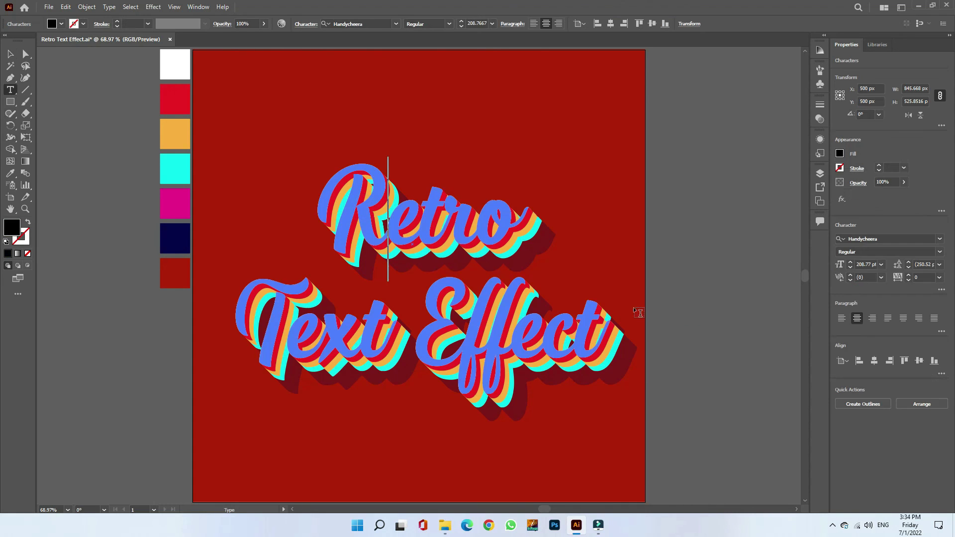
{"action": "key", "text": "ctrl+a"}
{"action": "type", "text": "Nint"}
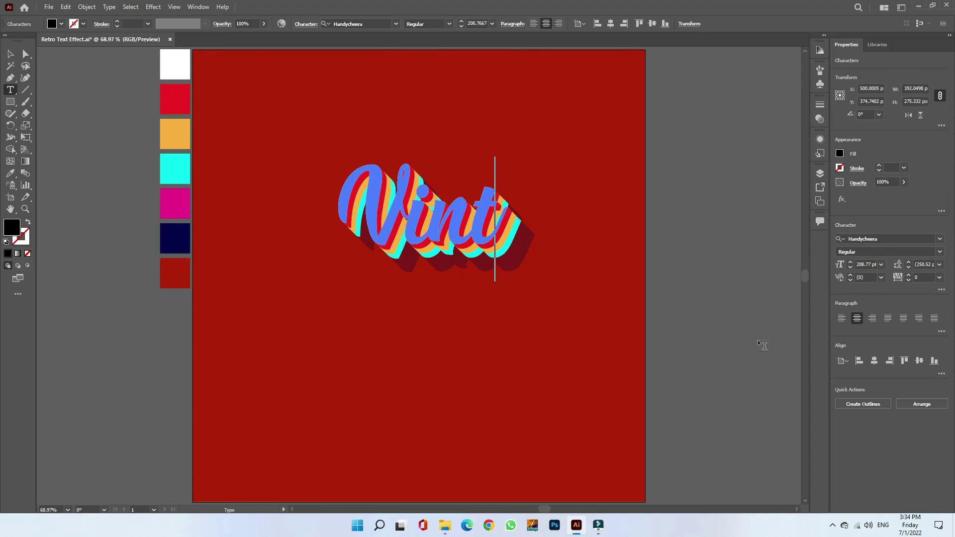
{"action": "type", "text": "age"}
{"action": "key", "text": "Return"}
{"action": "type", "text": "Te"}
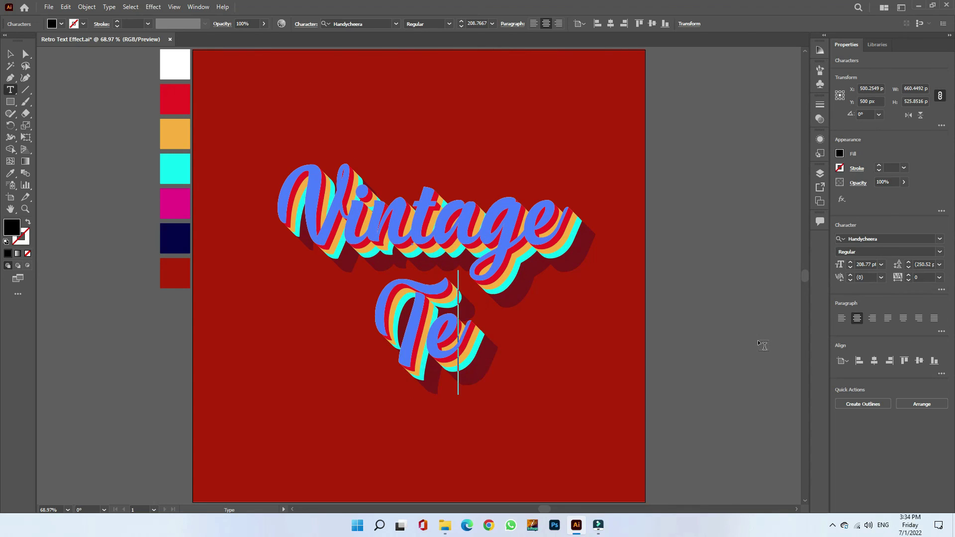
{"action": "type", "text": "xt in"}
{"action": "key", "text": "Return"}
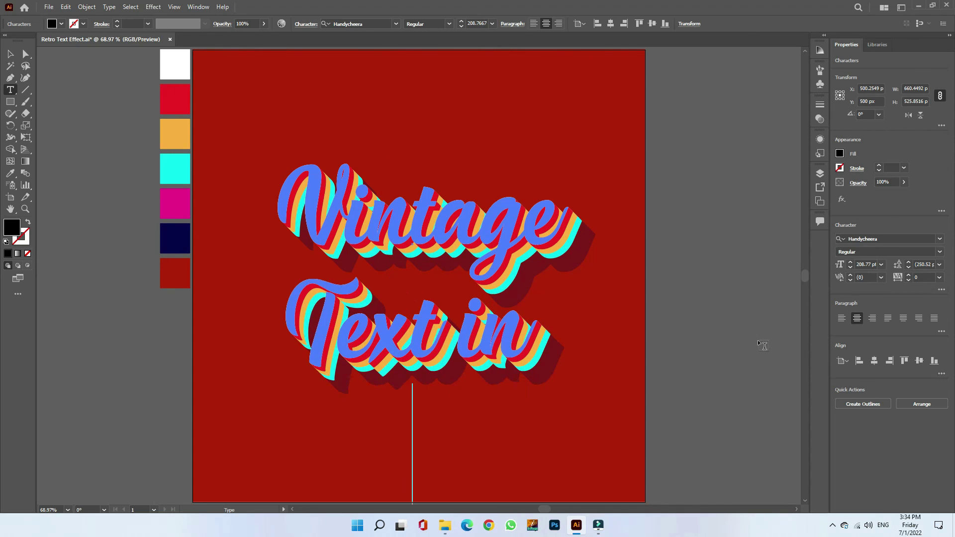
{"action": "type", "text": "Illustrator"}
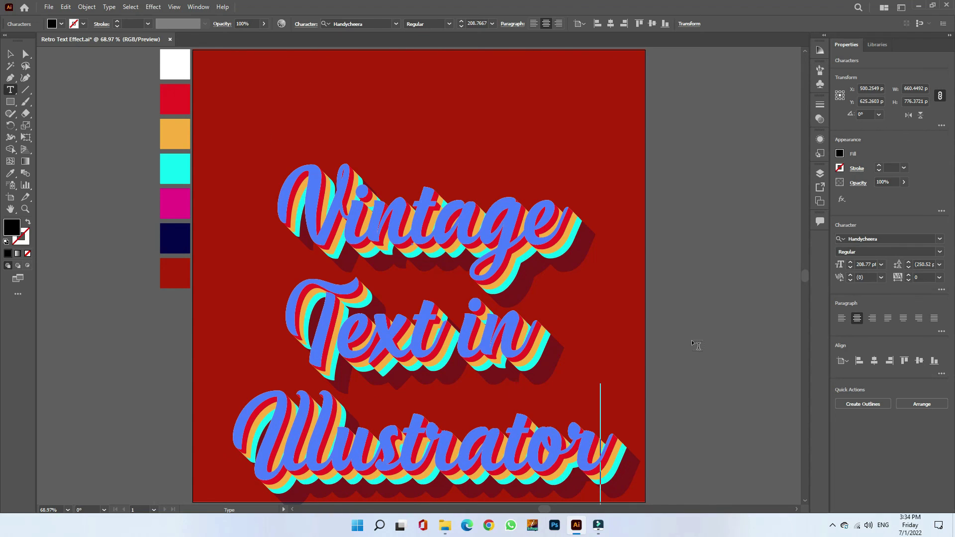
{"action": "key", "text": "Escape"}
Step: Align the three-line title to the horizontal and vertical centre of the artboard
{"action": "left_click", "coordinate": [874, 362]}
{"action": "left_click", "coordinate": [919, 361]}
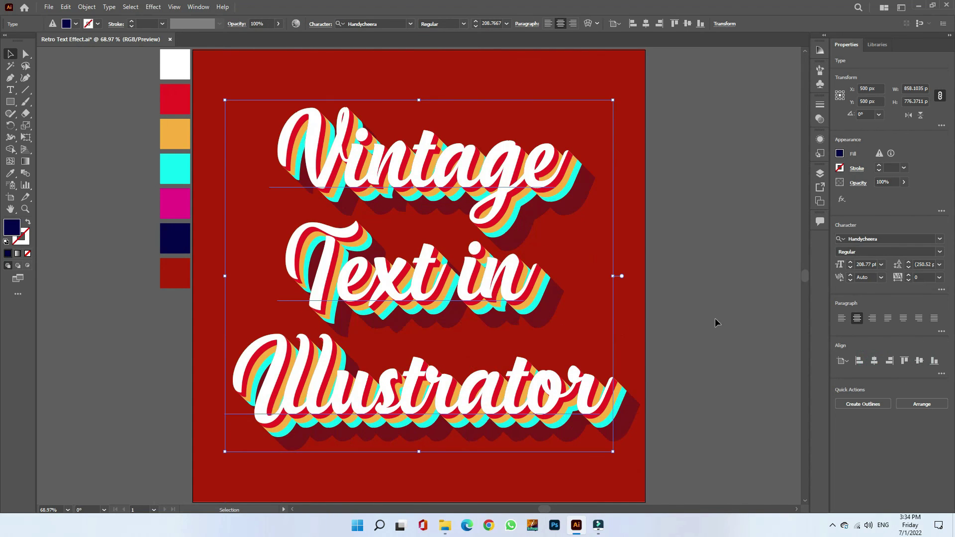
{"action": "left_click", "coordinate": [717, 324]}
{"action": "scroll", "coordinate": [372, 194], "scroll_direction": "up", "scroll_amount": 1}
{"action": "scroll", "coordinate": [372, 193], "scroll_direction": "up", "scroll_amount": 2}
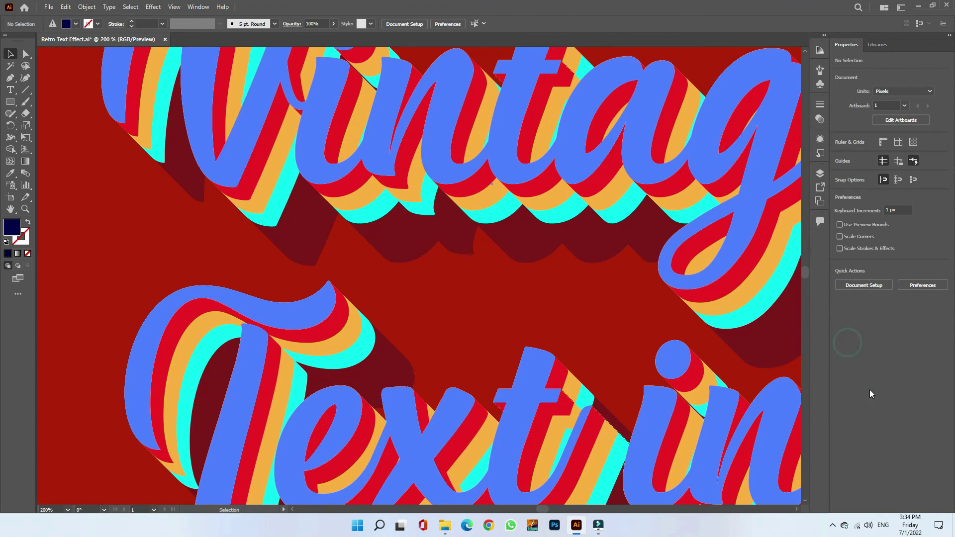
{"action": "scroll", "coordinate": [422, 94], "scroll_direction": "up", "scroll_amount": 3}
{"action": "left_click", "coordinate": [426, 92]}
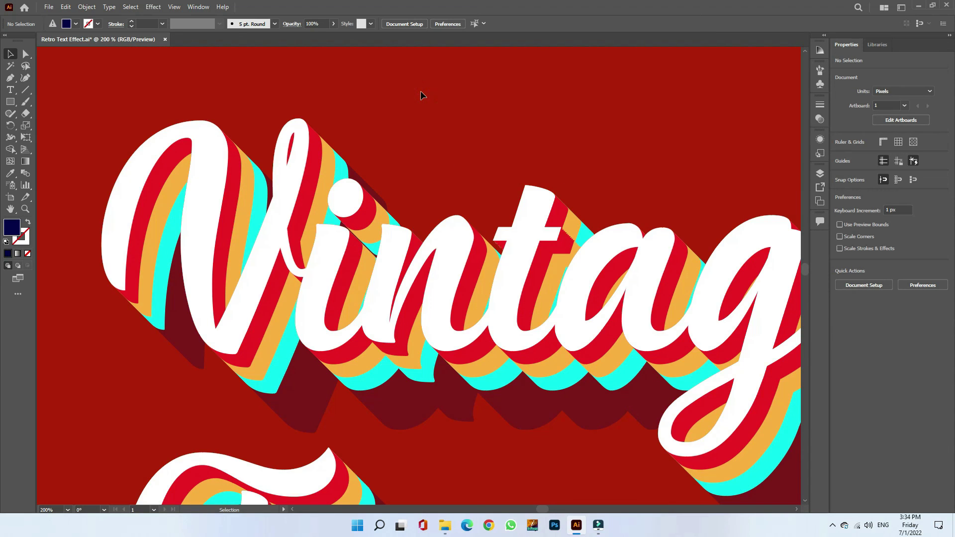
{"action": "left_click_drag", "start_coordinate": [420, 95], "coordinate": [235, 96]}
{"action": "scroll", "coordinate": [575, 450], "scroll_direction": "down", "scroll_amount": 3}
{"action": "scroll", "coordinate": [574, 451], "scroll_direction": "down", "scroll_amount": 3}
{"action": "left_click", "coordinate": [795, 409]}
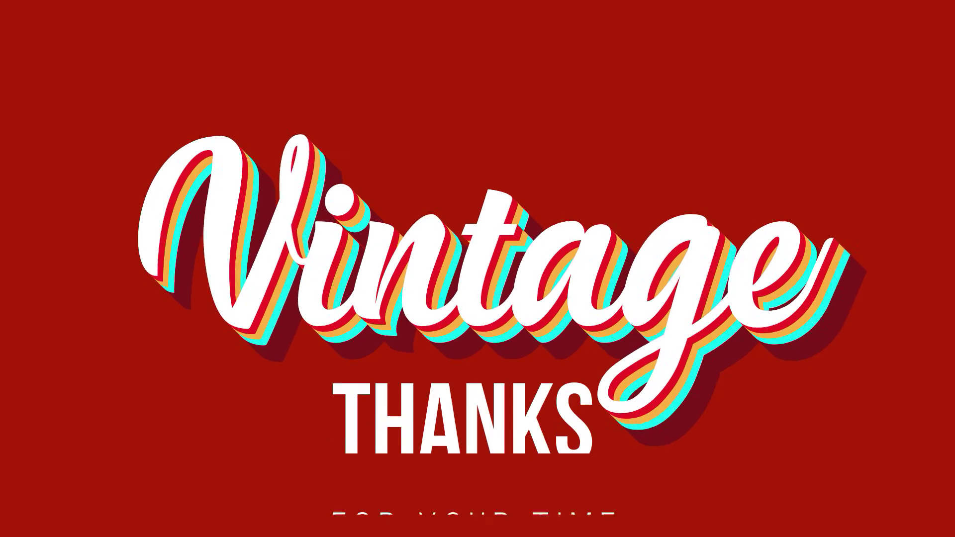